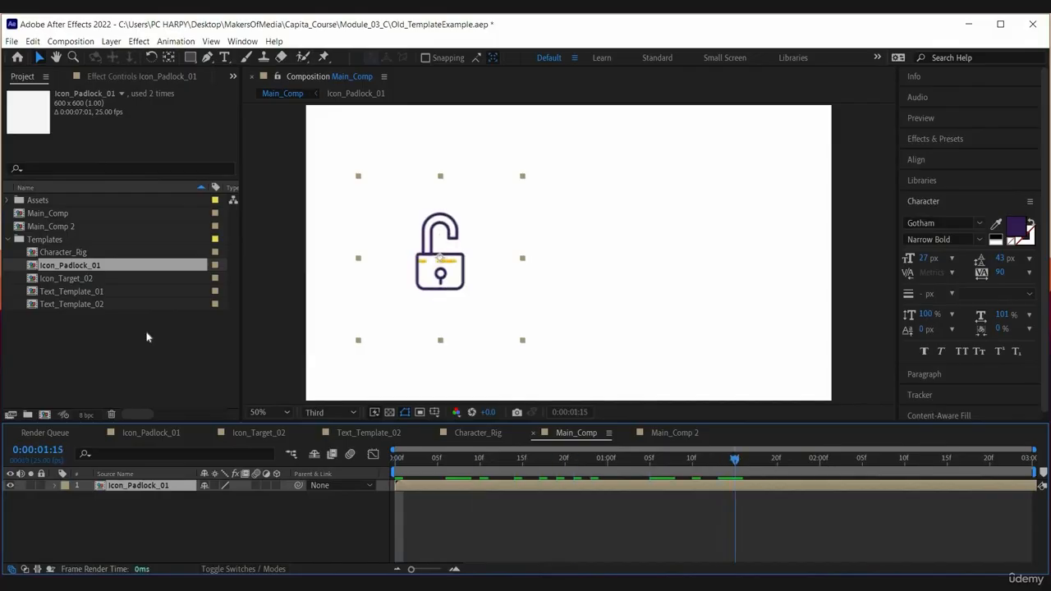
Step: Place Text_Template_01 beside the padlock icon in Main_Comp and shift the padlock slightly down
drag(541, 260, 617, 253)
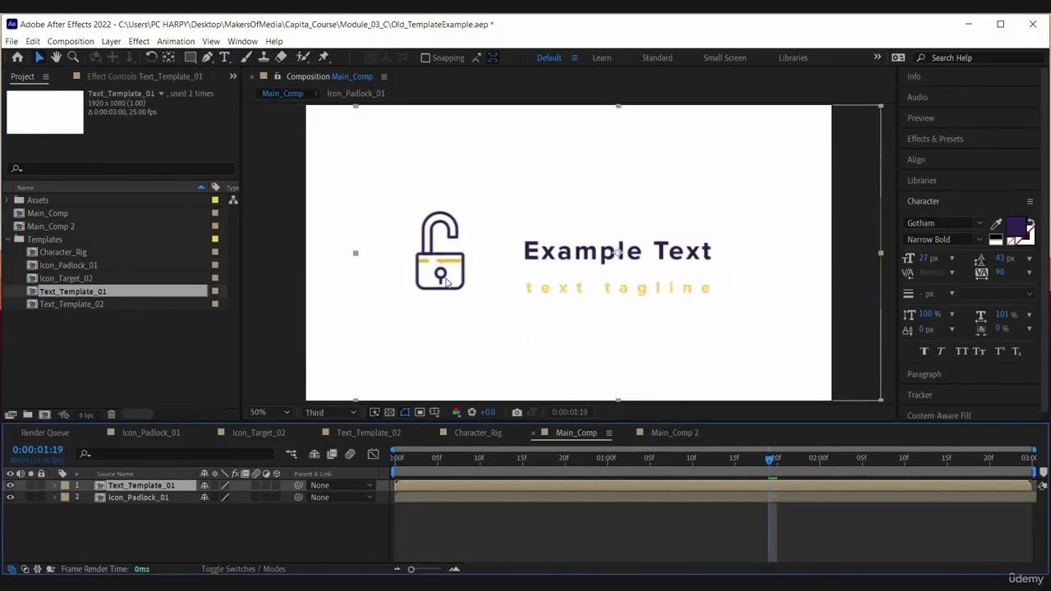
drag(446, 282, 450, 292)
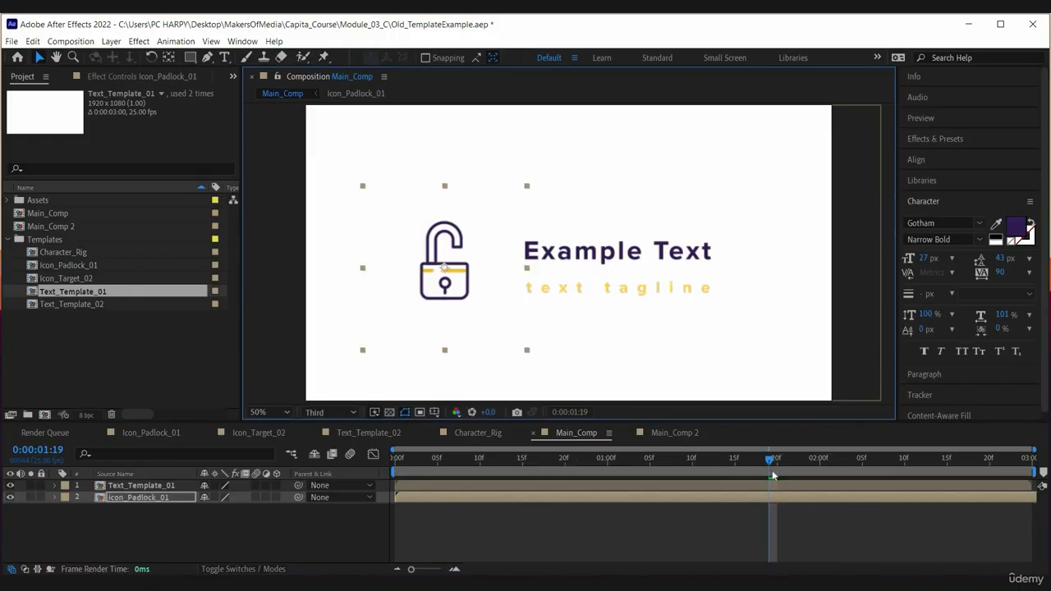
Step: Open the Icon_Padlock_01 composition and set the stroke colour of the padlock outline and keyhole shapes to red FF000C
double_click(714, 497)
click(710, 498)
shift+click(710, 510)
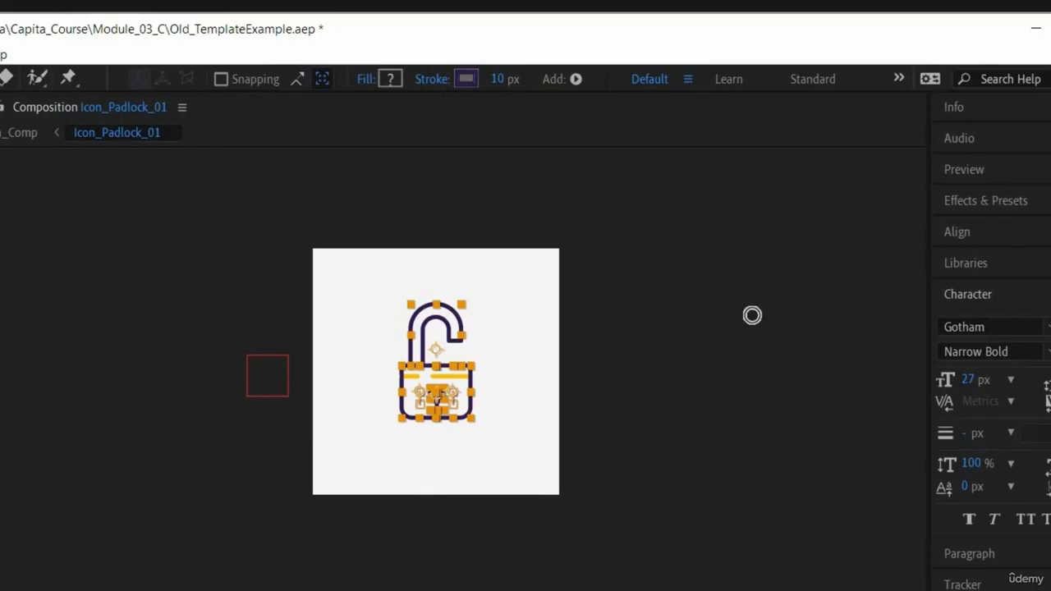
mouse_move(775, 272)
mouse_down()
mouse_move(798, 287)
mouse_move(913, 282)
mouse_up()
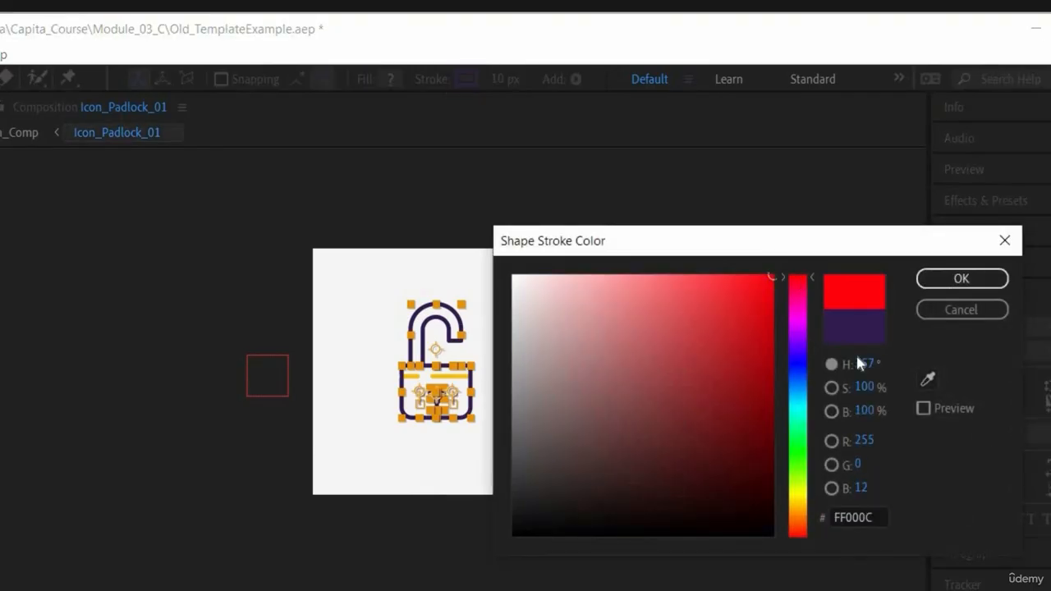
click(962, 278)
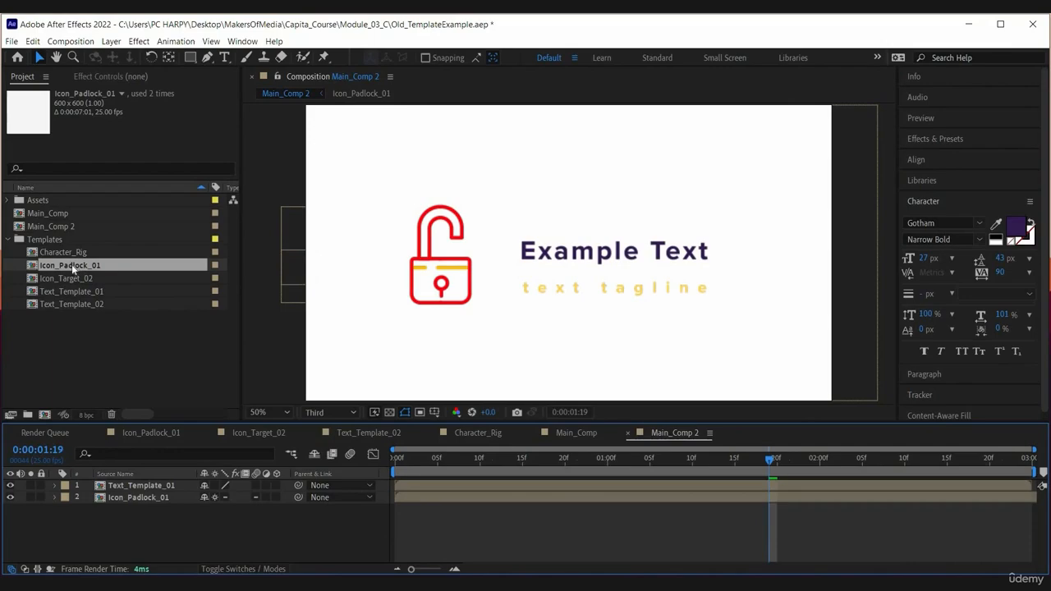
Step: Duplicate the Icon_Padlock_01 layer in Main_Comp 2 and position the two padlocks side by side before the text
click(449, 498)
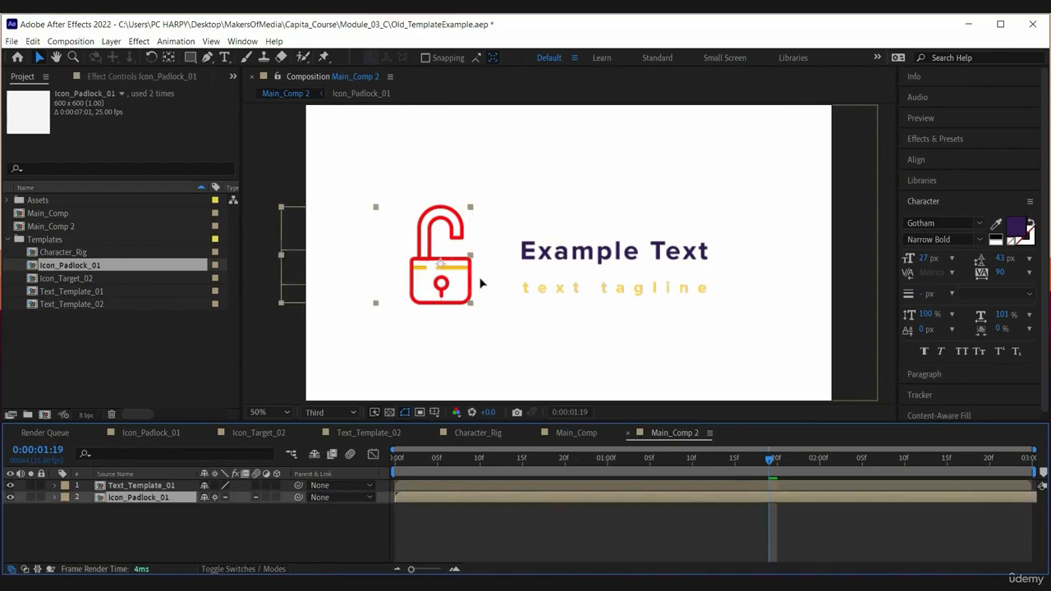
drag(476, 281, 379, 289)
key(ctrl+d)
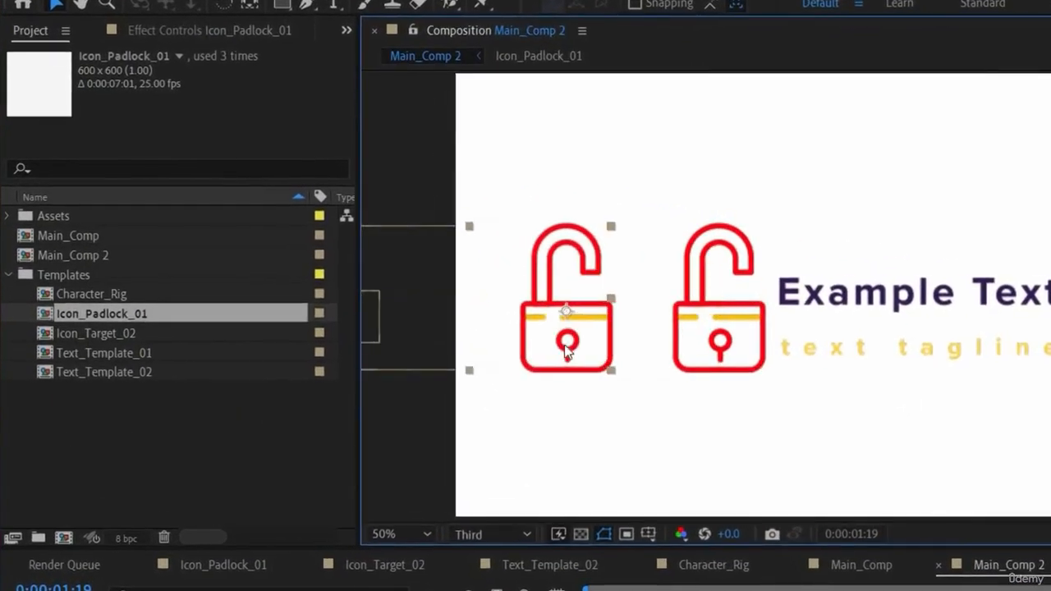
drag(567, 352, 559, 352)
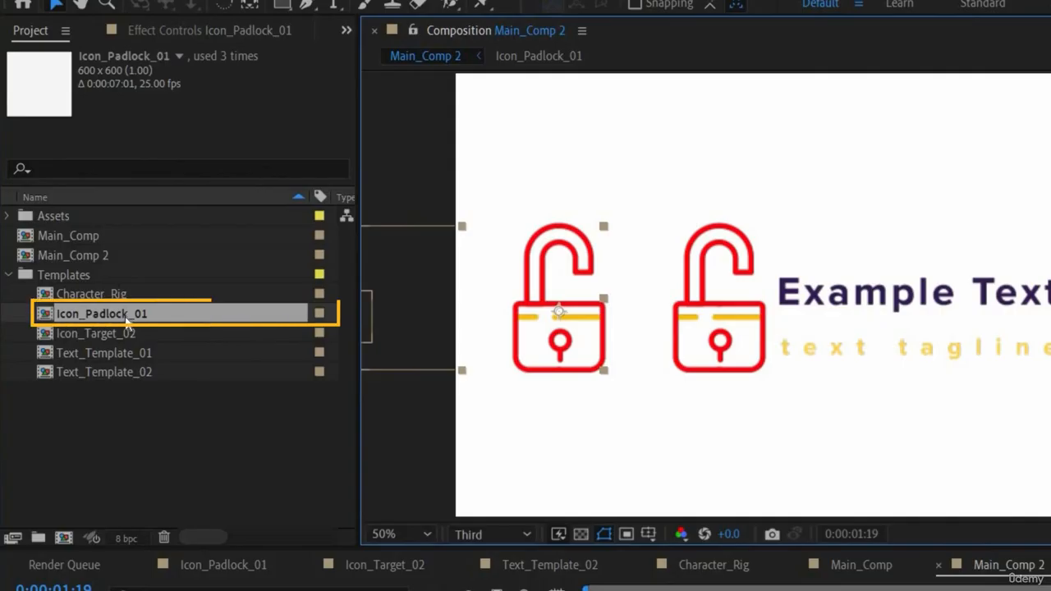
Step: Duplicate the Icon_Padlock_01 composition in the project and replace the copied padlock layer with Icon_Padlock_02
click(129, 321)
key(ctrl+d)
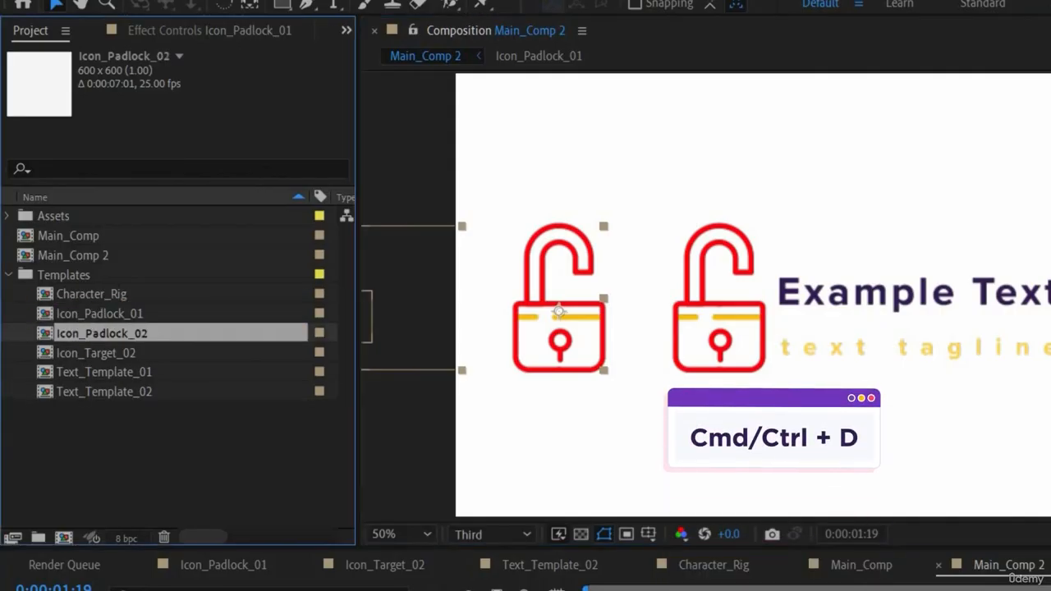
drag(101, 333, 170, 513)
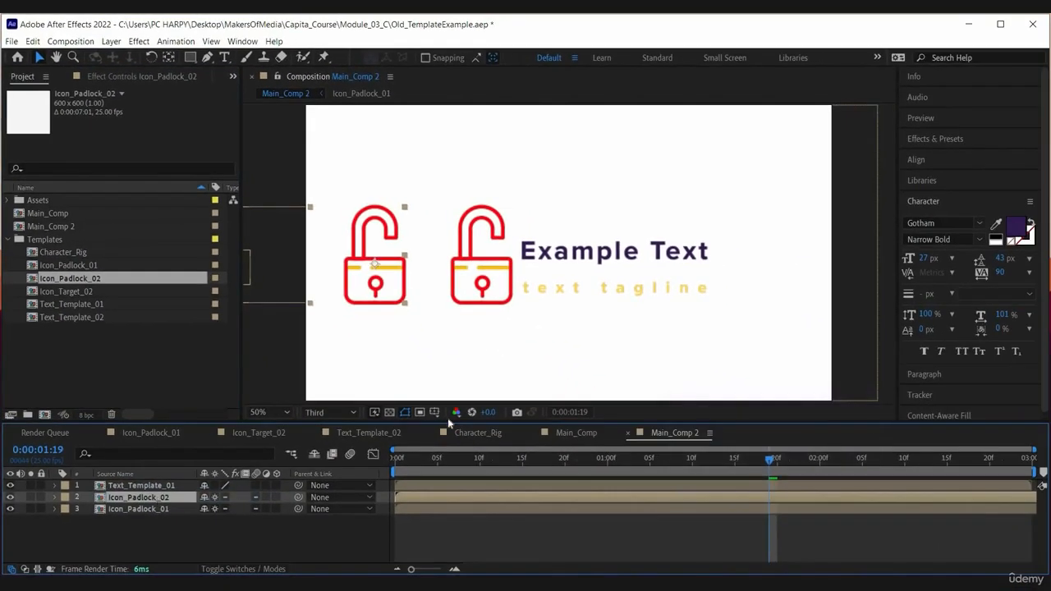
Step: Open Icon_Padlock_02 and set the stroke colour of its outline and keyhole shapes to purple 8000FF
double_click(470, 499)
click(470, 498)
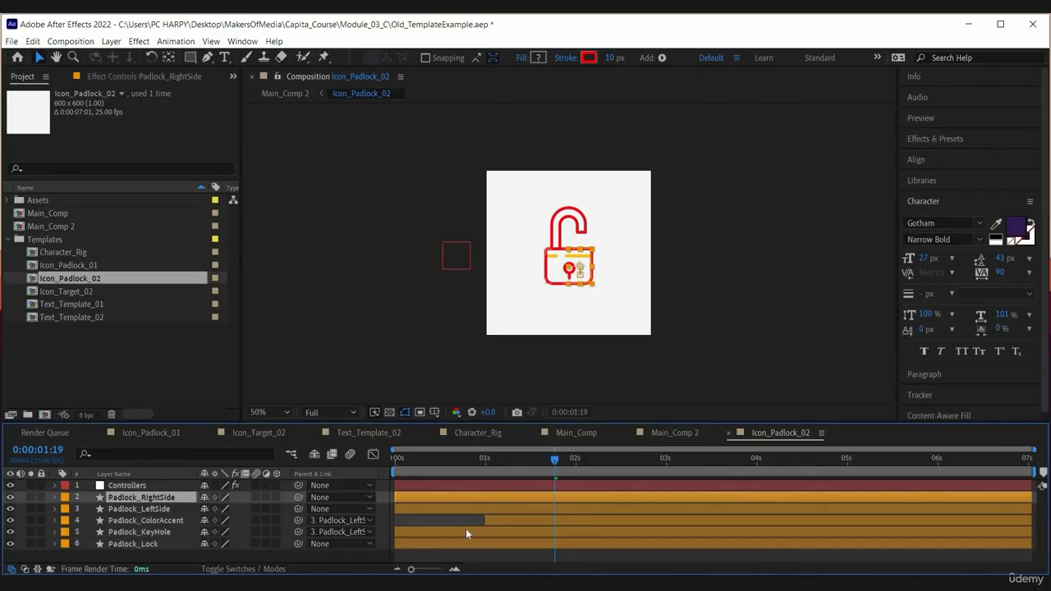
shift+click(466, 543)
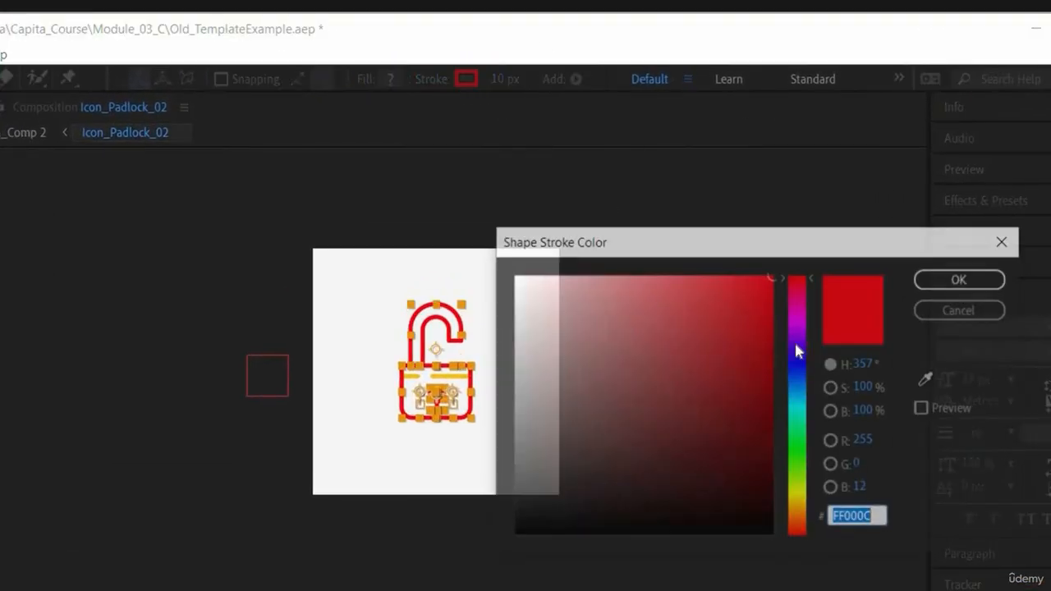
click(798, 341)
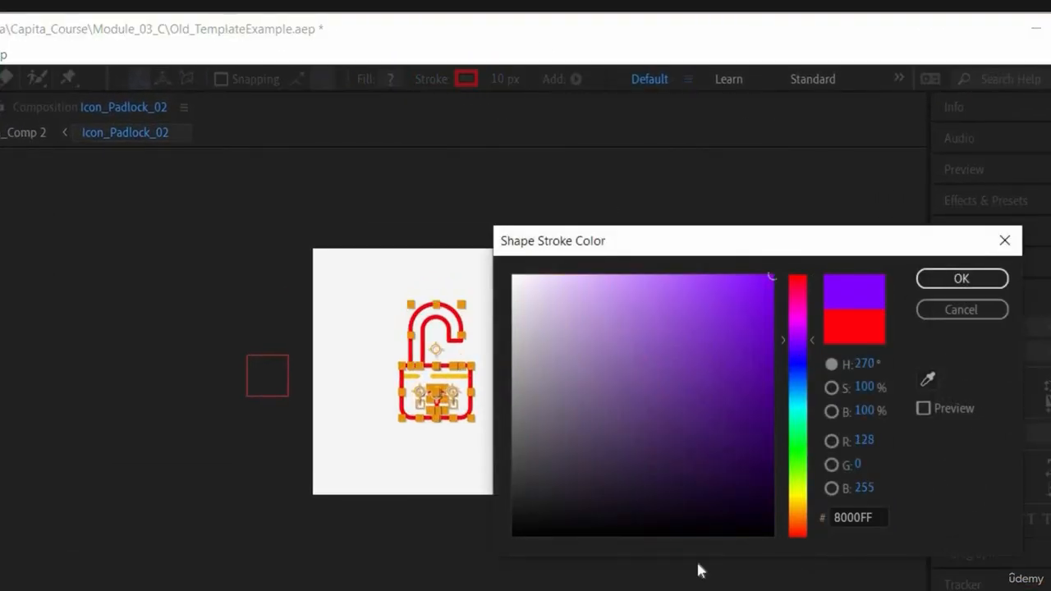
click(961, 279)
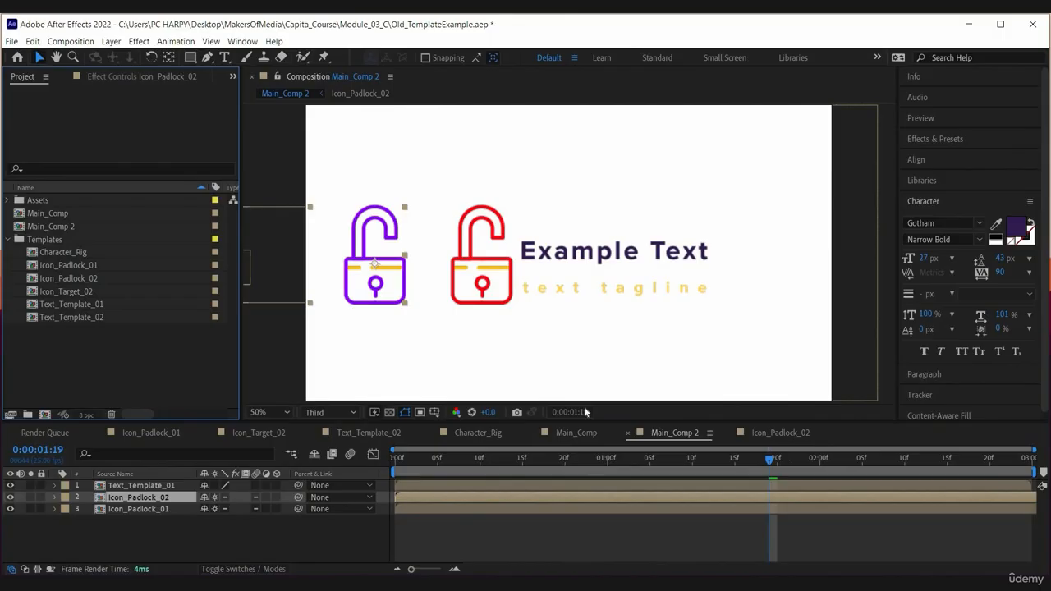
Step: Delete the Icon_Padlock_02 composition from the project and check Main_Comp 2
click(577, 432)
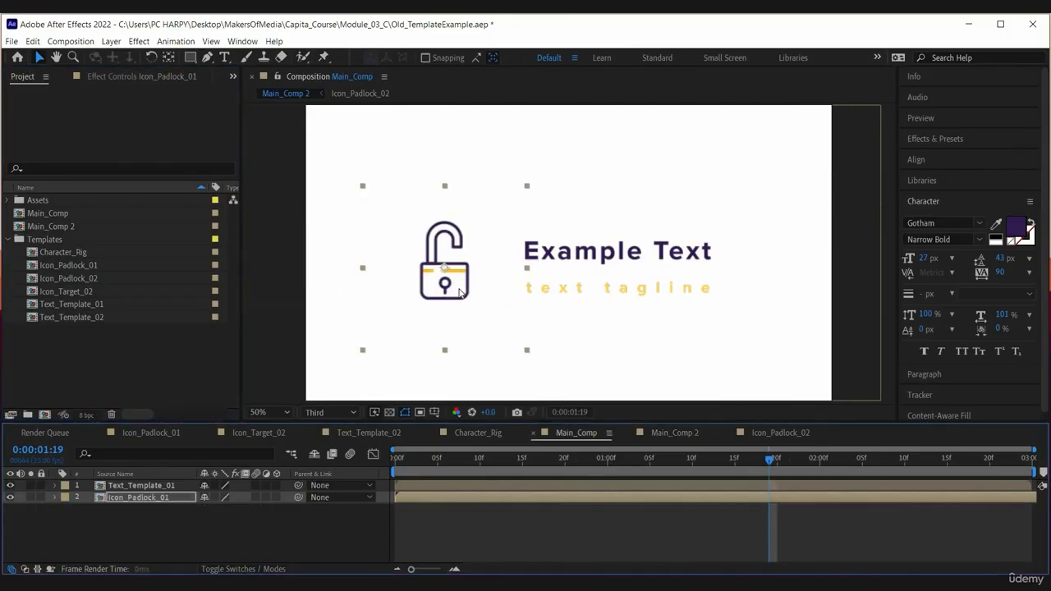
click(87, 278)
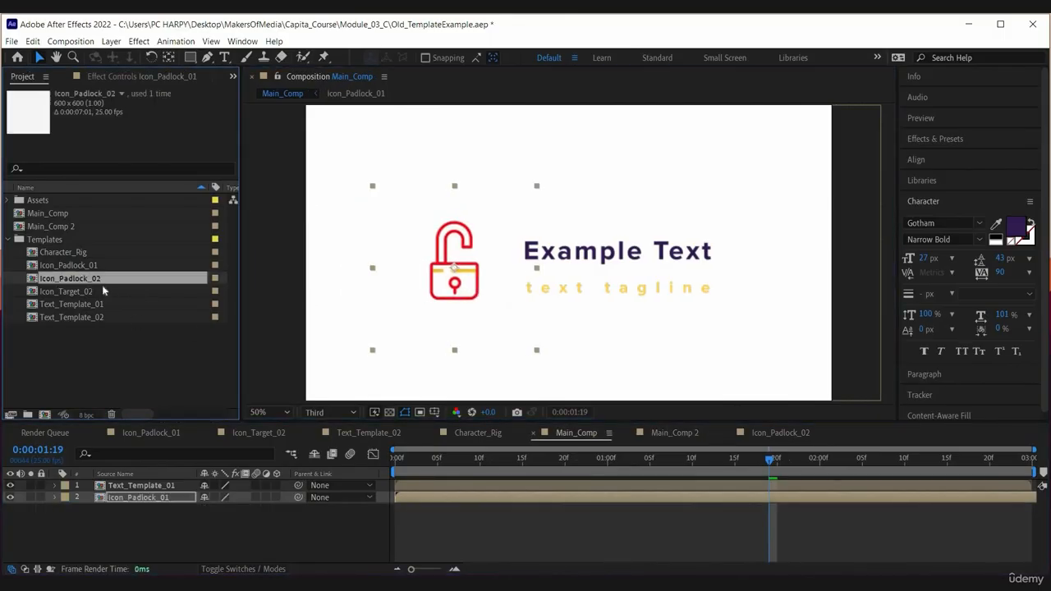
key(Delete)
click(580, 323)
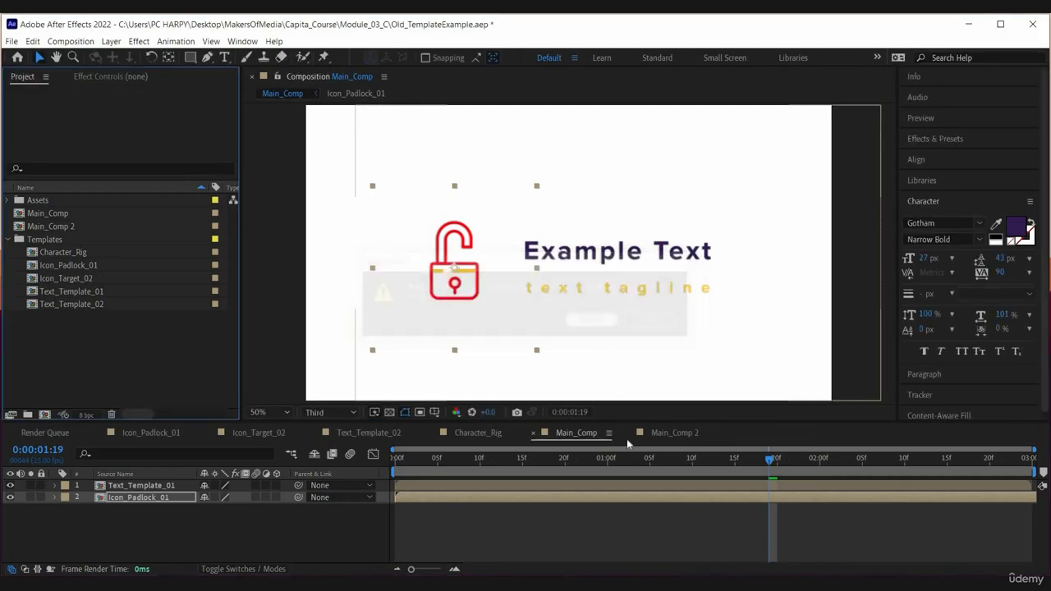
click(667, 432)
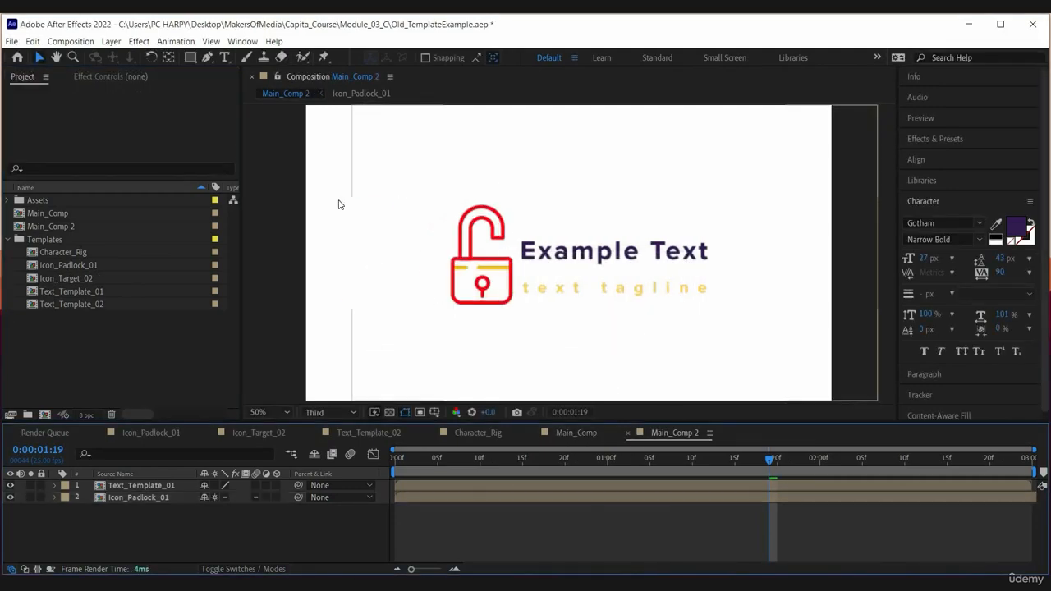
Step: Duplicate the Character_Rig composition in the project and open the copy, Character_Rig 2
click(85, 261)
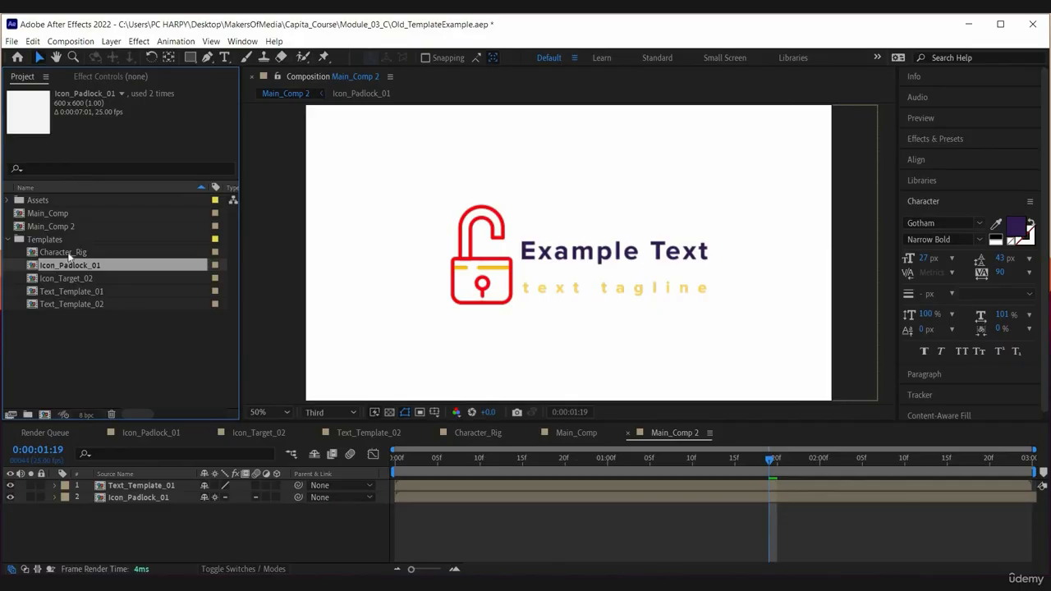
double_click(70, 253)
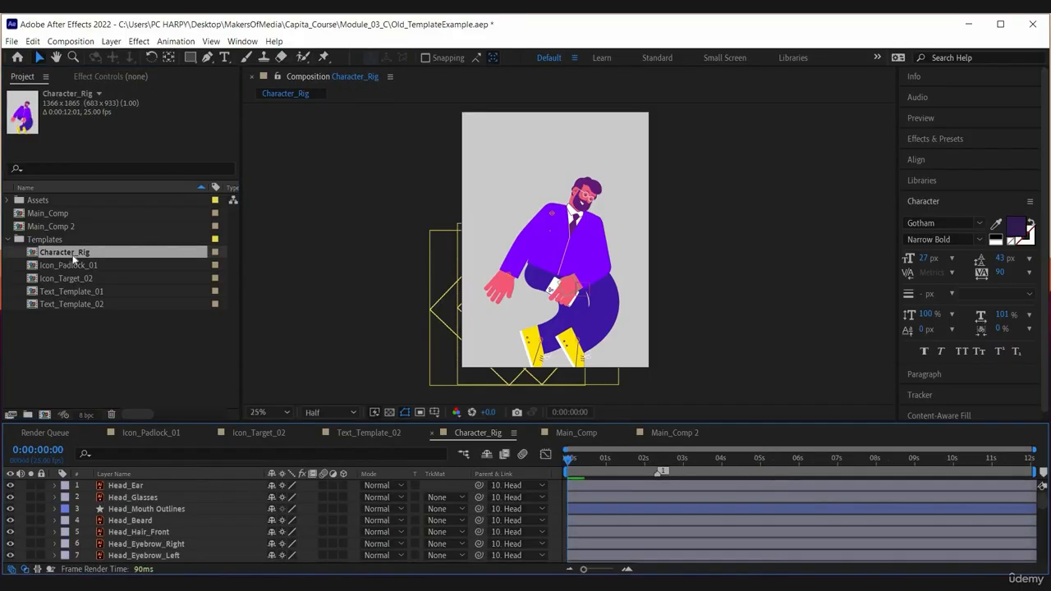
click(73, 258)
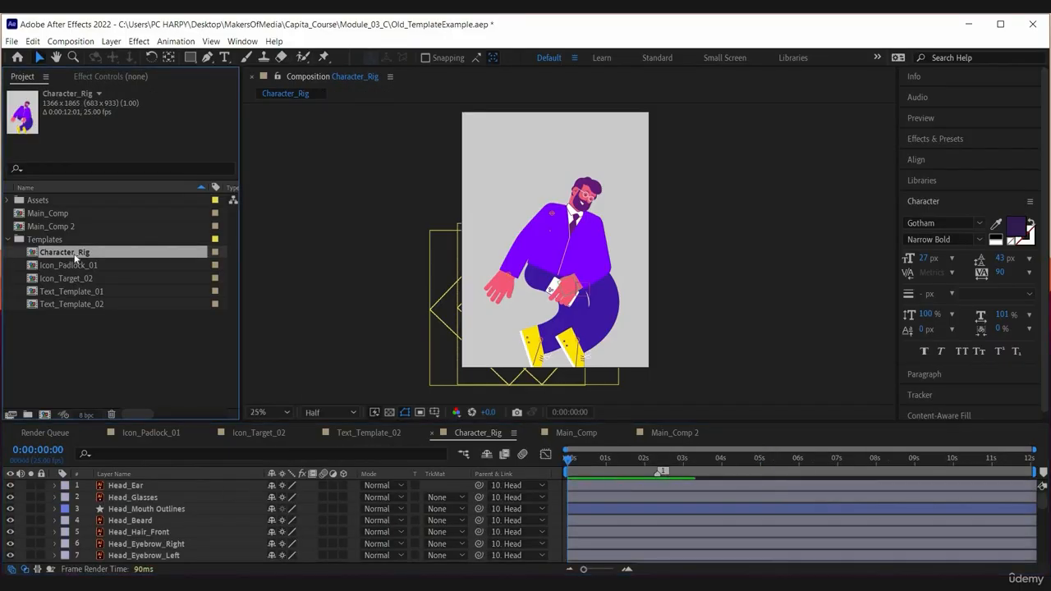
key(ctrl+d)
double_click(79, 268)
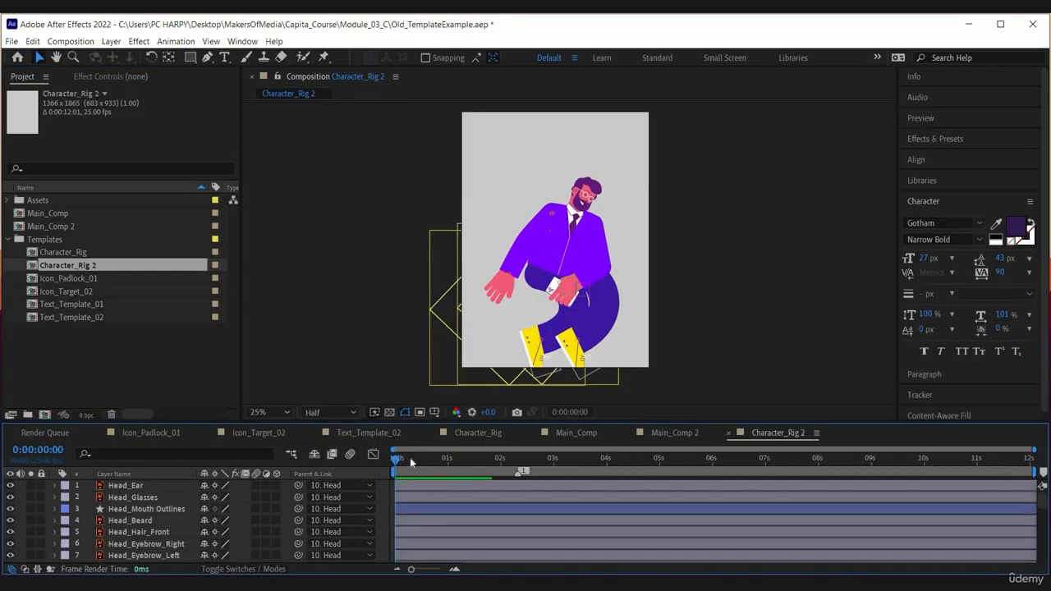
Step: Preview the Character_Rig 2 animation up to about 3 seconds
key(space)
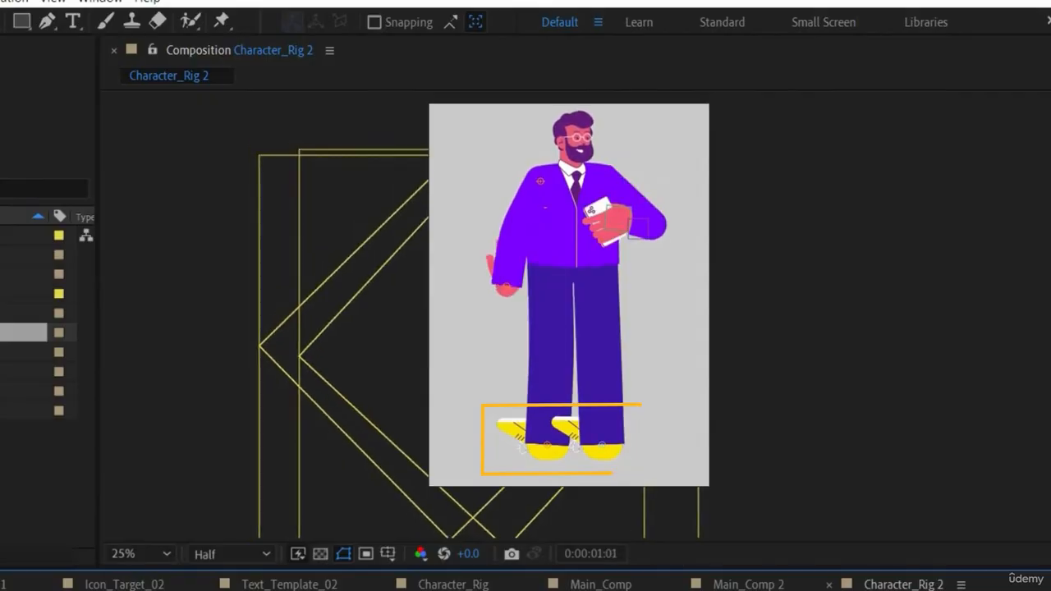
key(space)
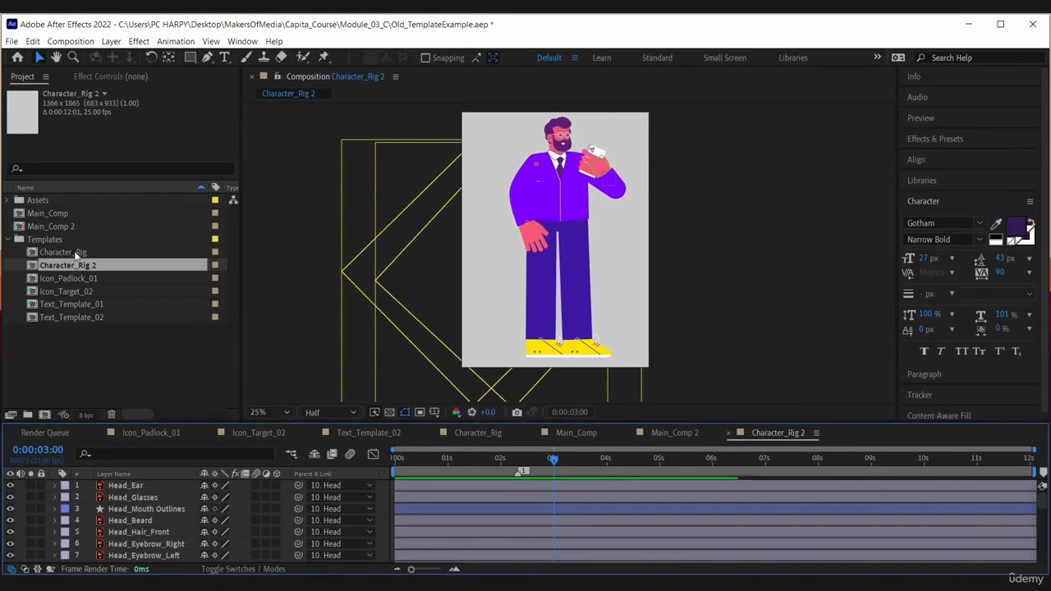
click(73, 253)
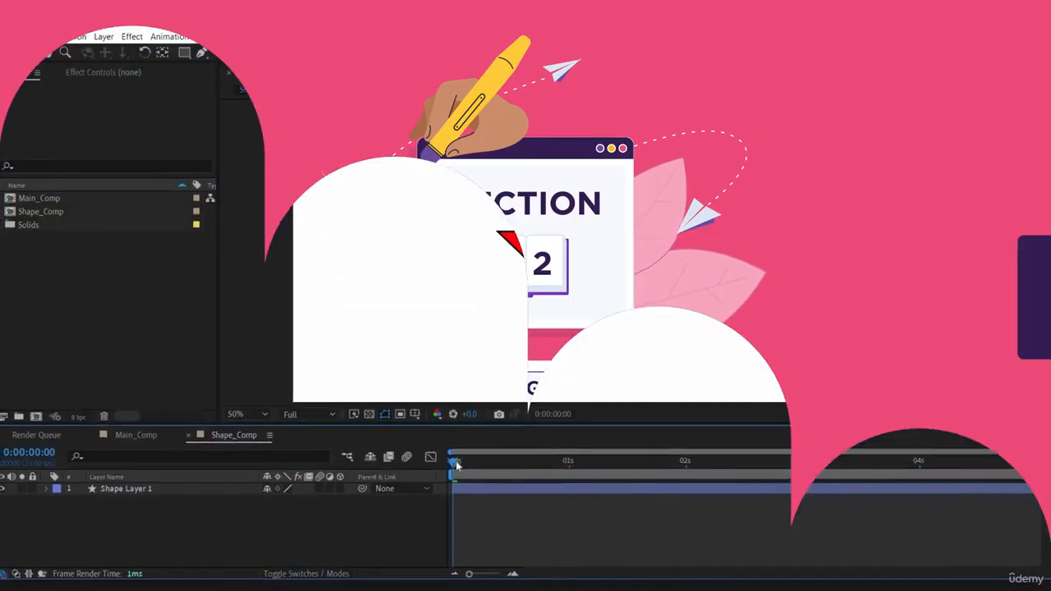
Step: Preview the animated red shape in Shape_Comp and inspect its Shape Layer 1
key(space)
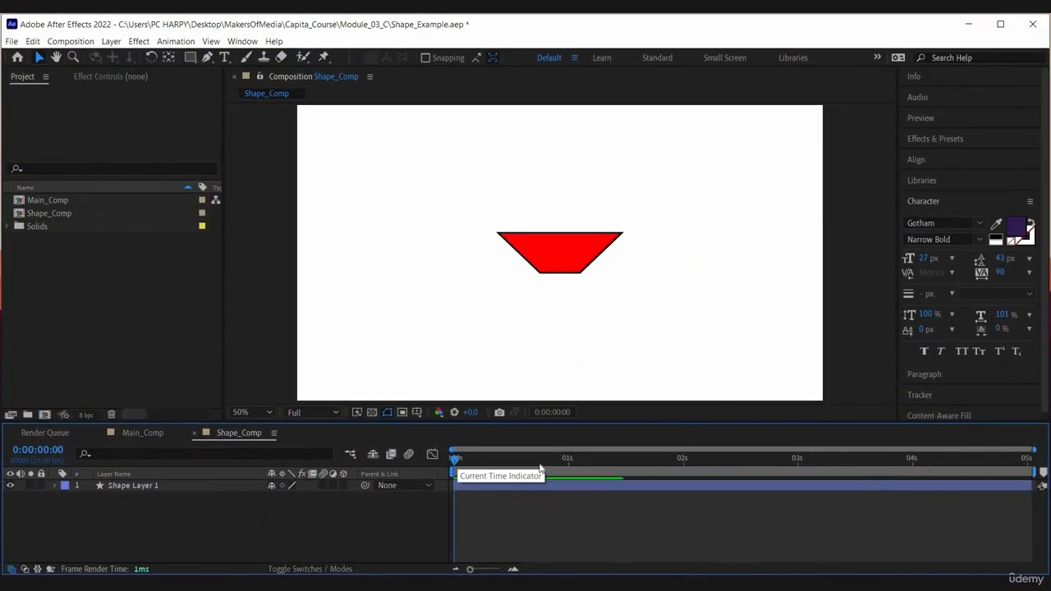
mouse_move(497, 473)
mouse_down()
mouse_move(418, 477)
mouse_move(490, 482)
mouse_up()
click(484, 487)
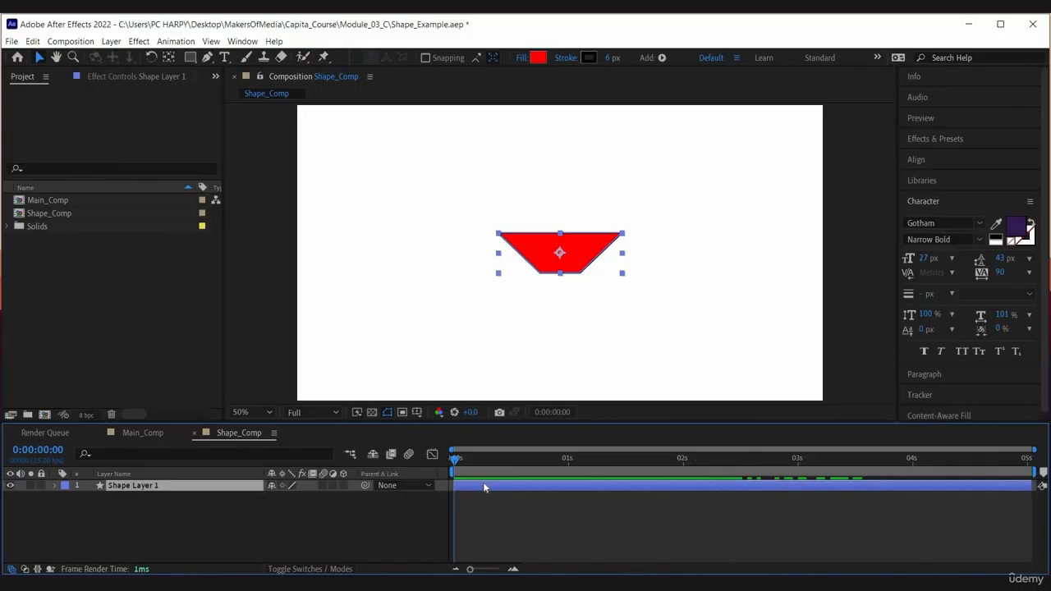
click(158, 451)
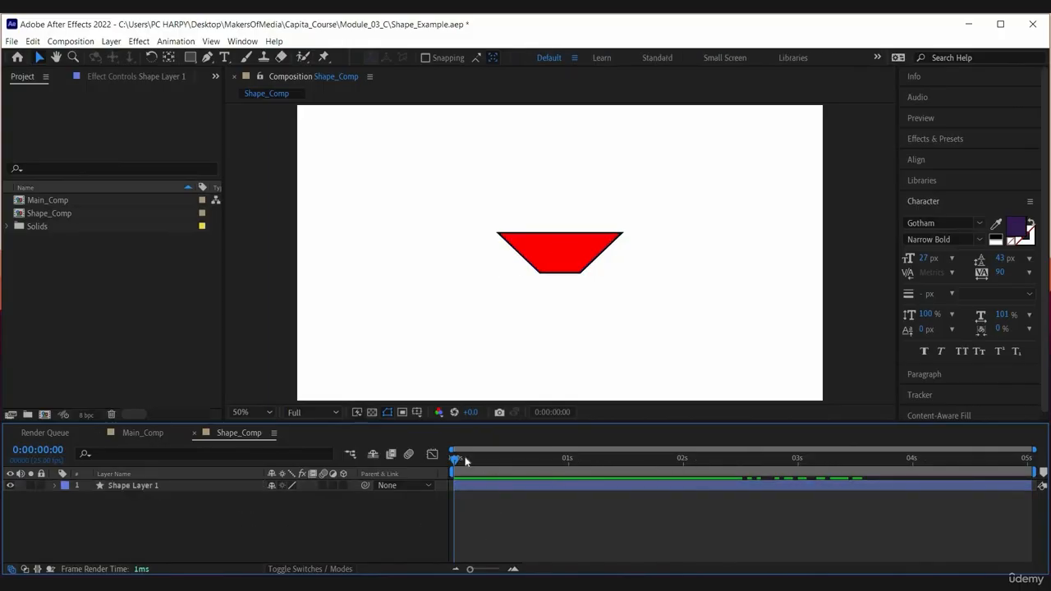
key(space)
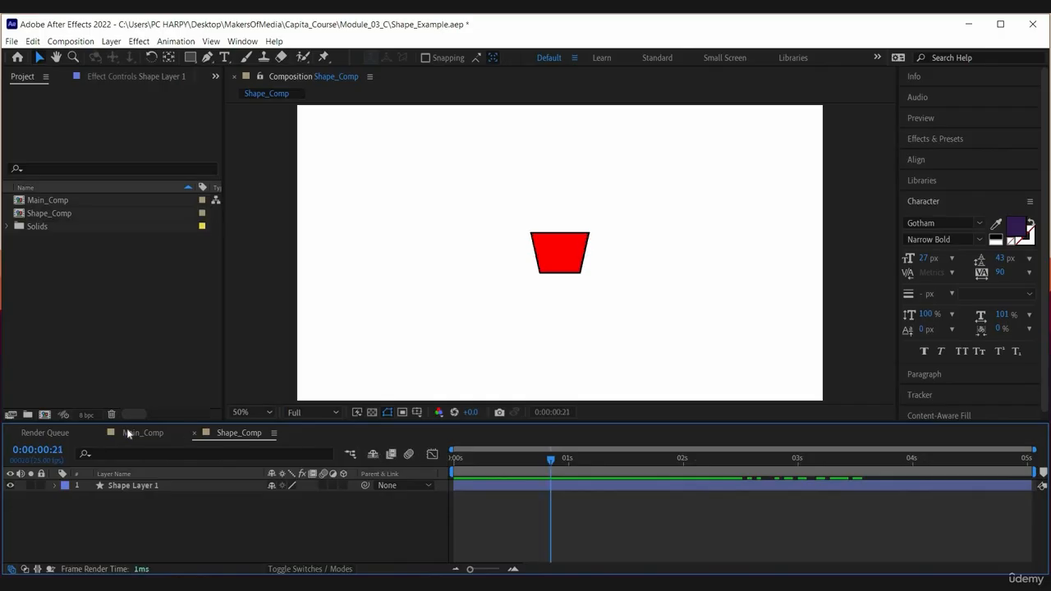
key(space)
Step: Add Shape_Comp as a layer in Main_Comp and expand its Essential Properties
click(126, 433)
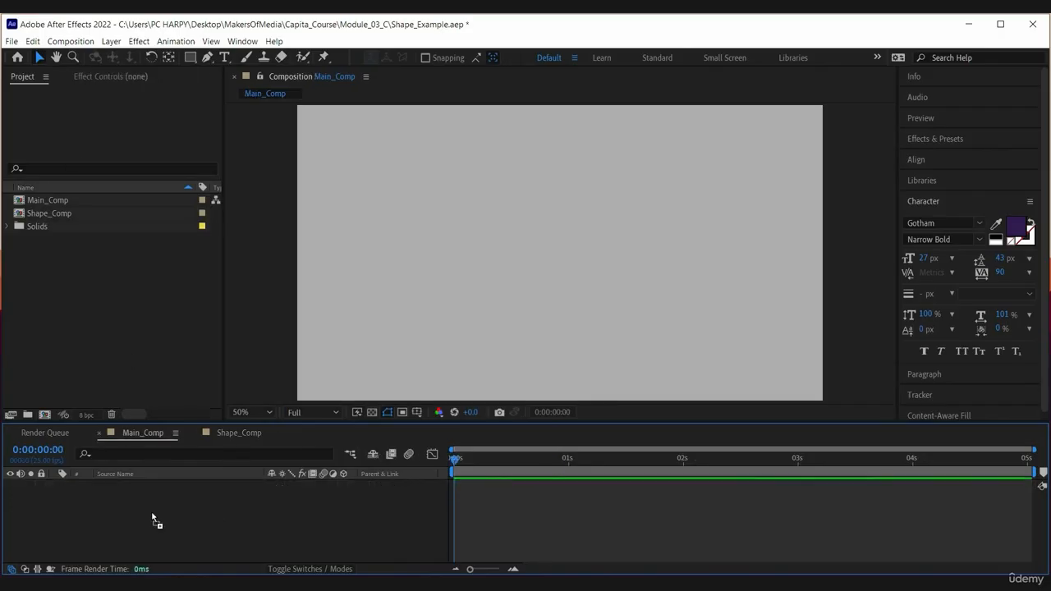
drag(50, 212, 179, 505)
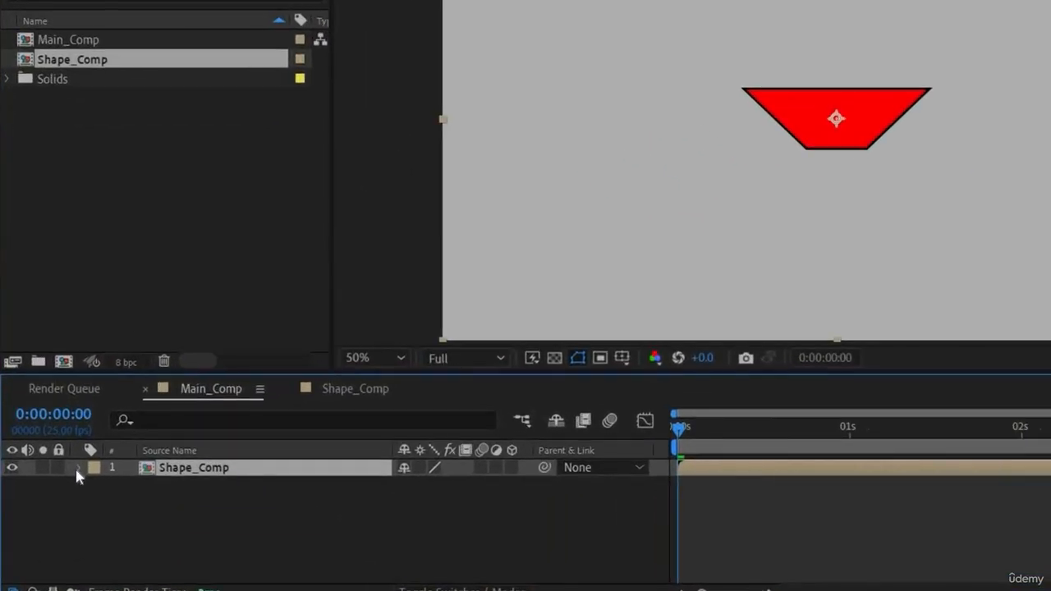
click(53, 485)
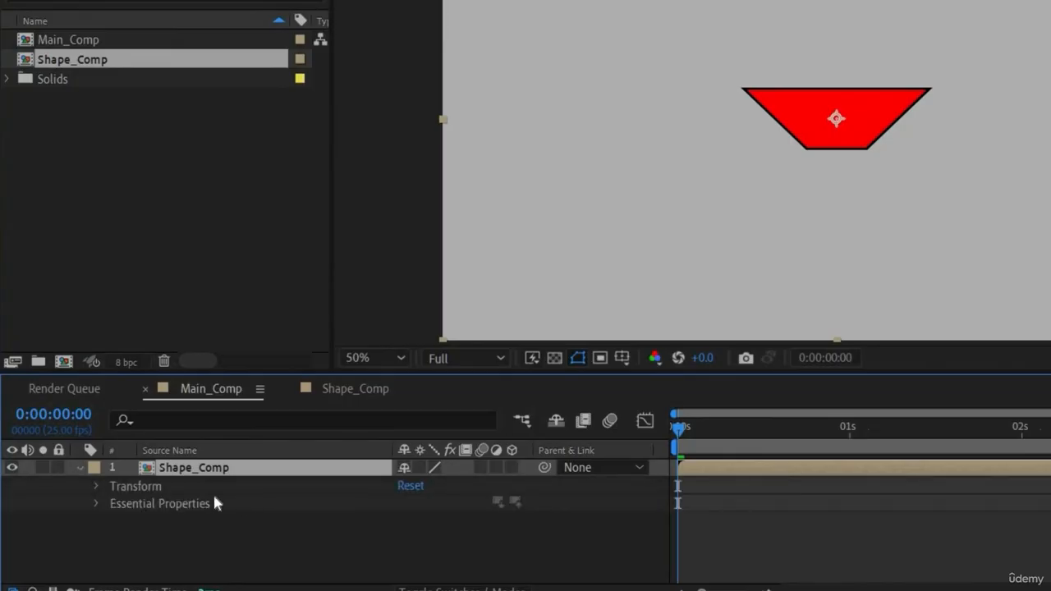
click(97, 504)
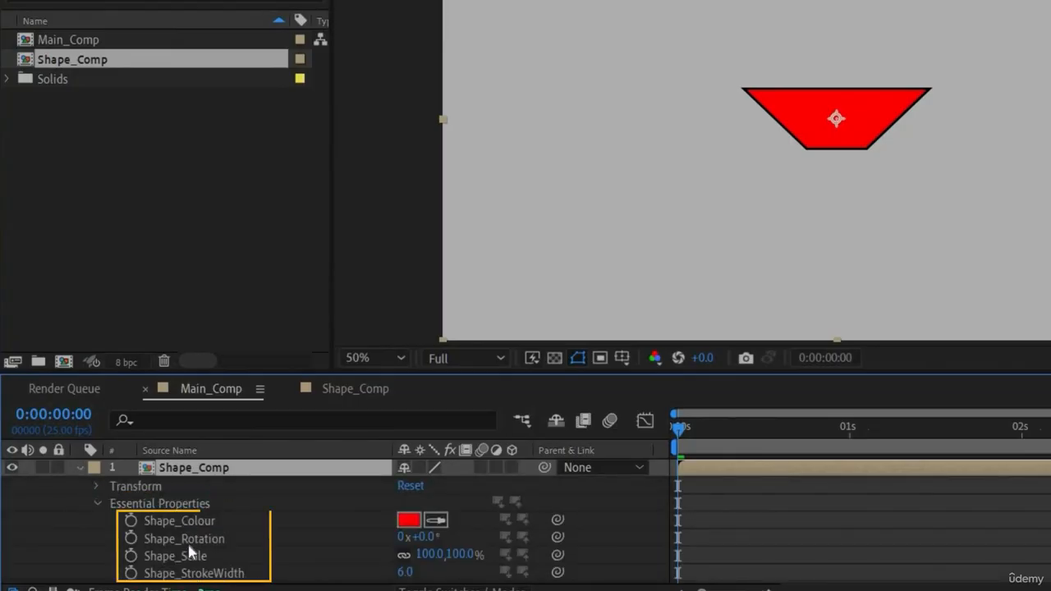
Step: Examine the colour, rotation, scale and stroke width properties exposed on the Shape_Comp layer and preview Main_Comp
click(190, 522)
click(190, 539)
click(196, 574)
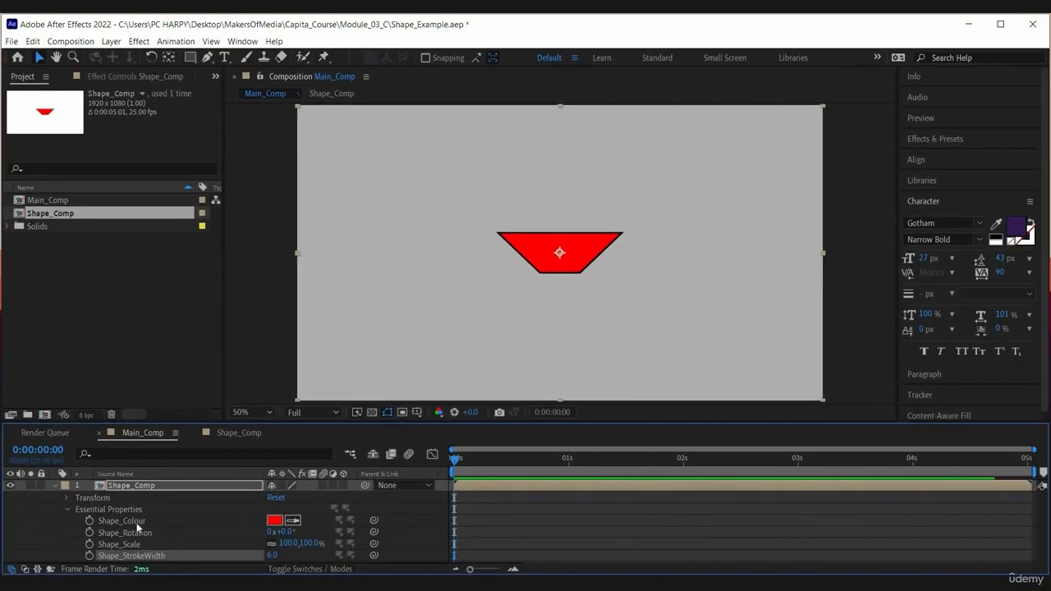
click(270, 522)
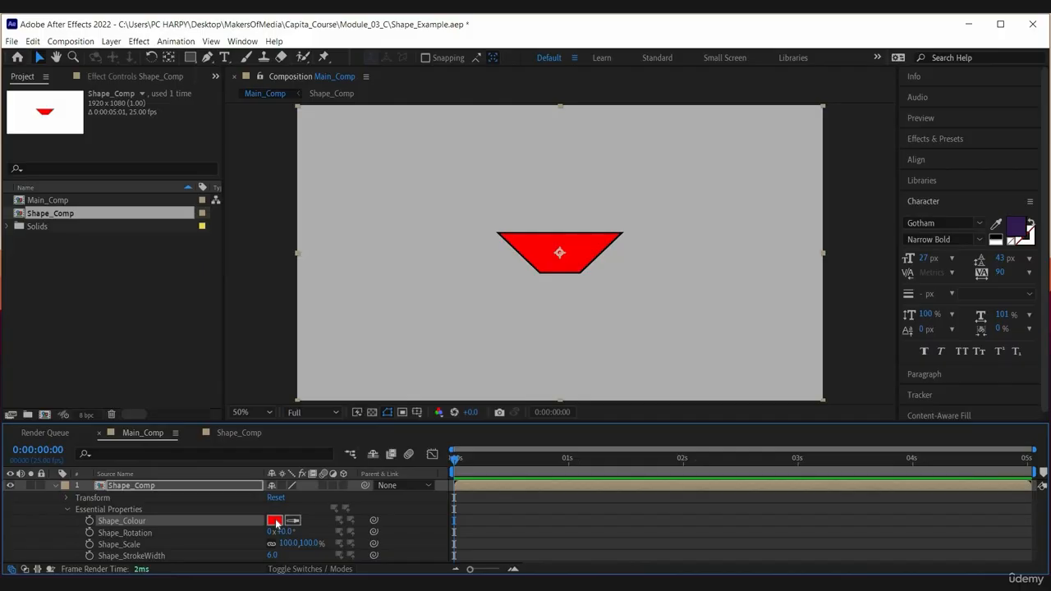
key(space)
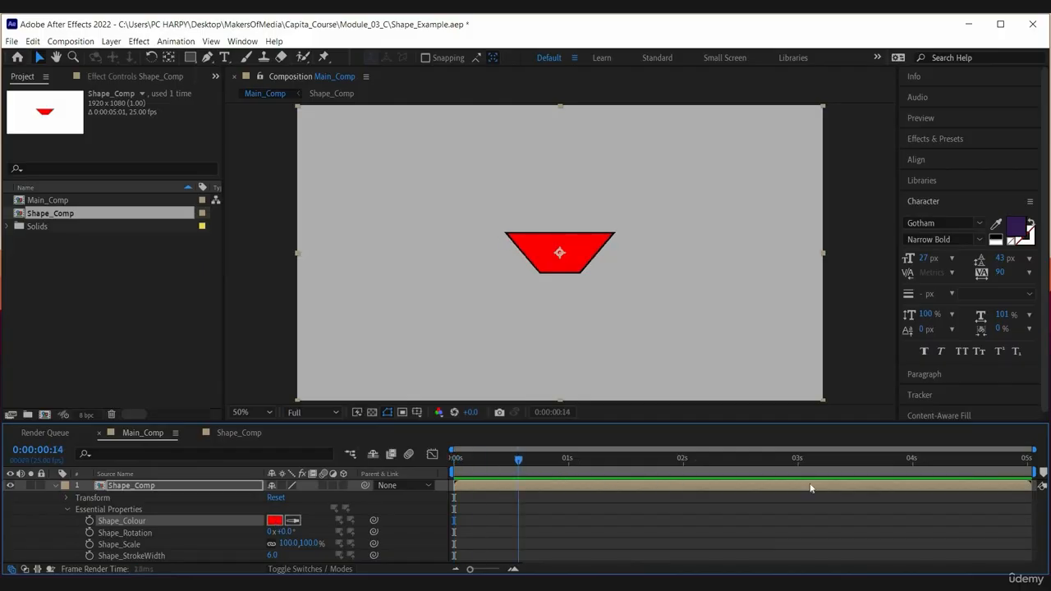
Step: Change the Shape_Colour essential property of the Shape_Comp layer in Main_Comp to blue
key(space)
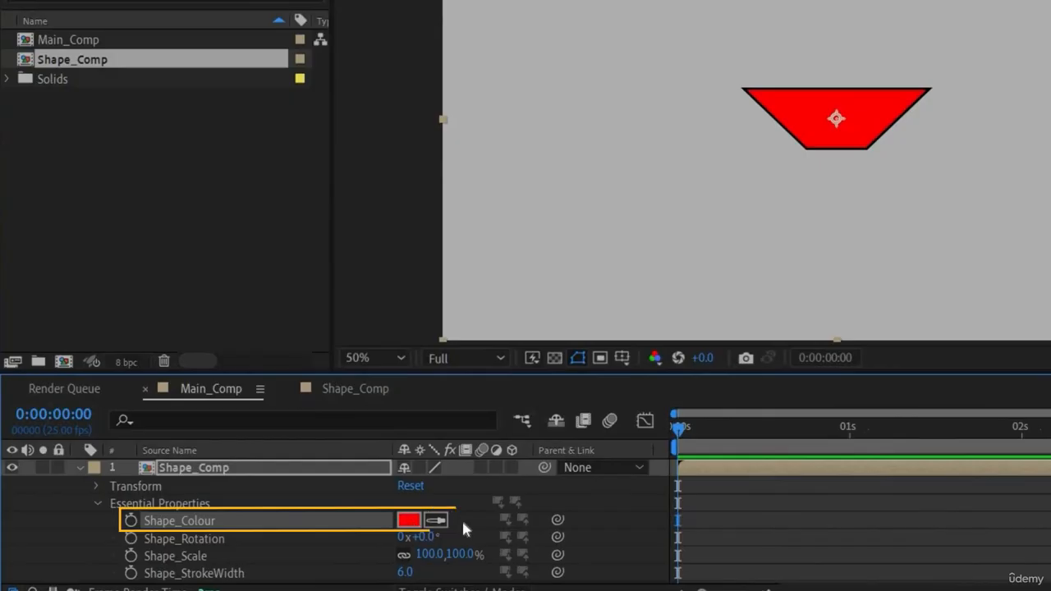
click(408, 521)
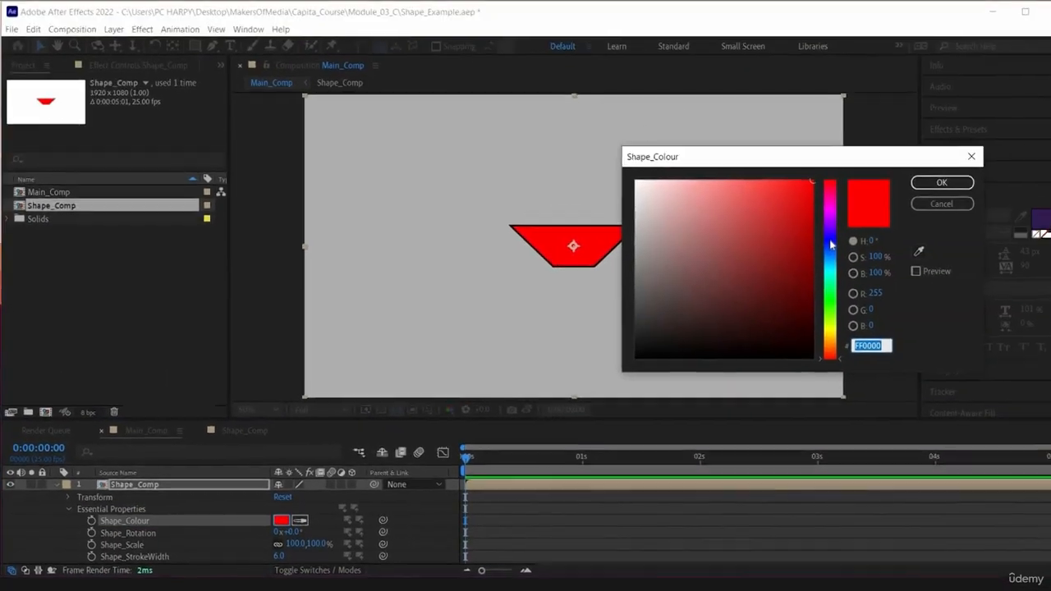
click(830, 242)
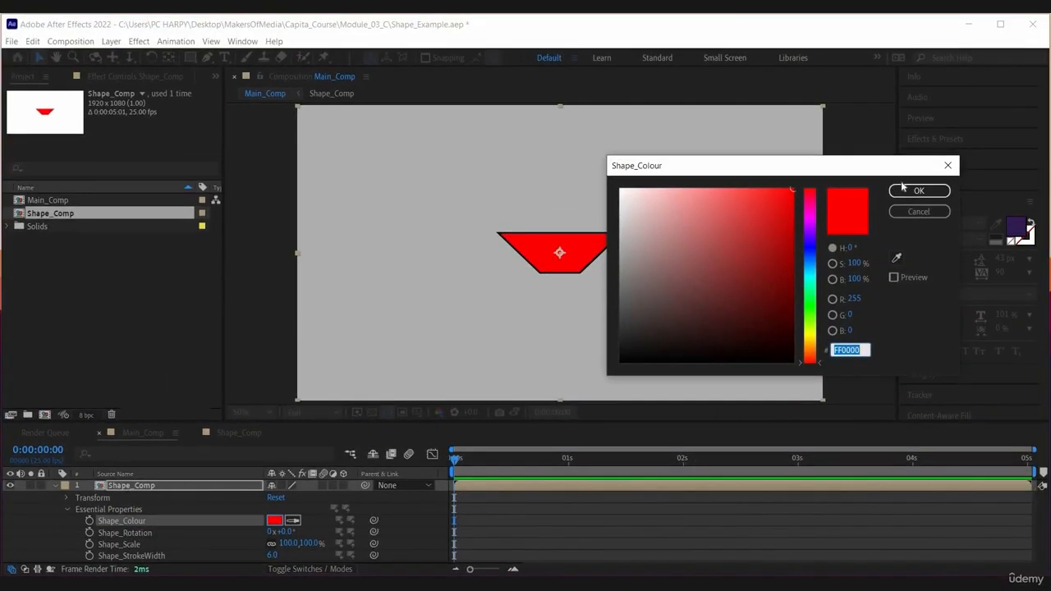
click(928, 184)
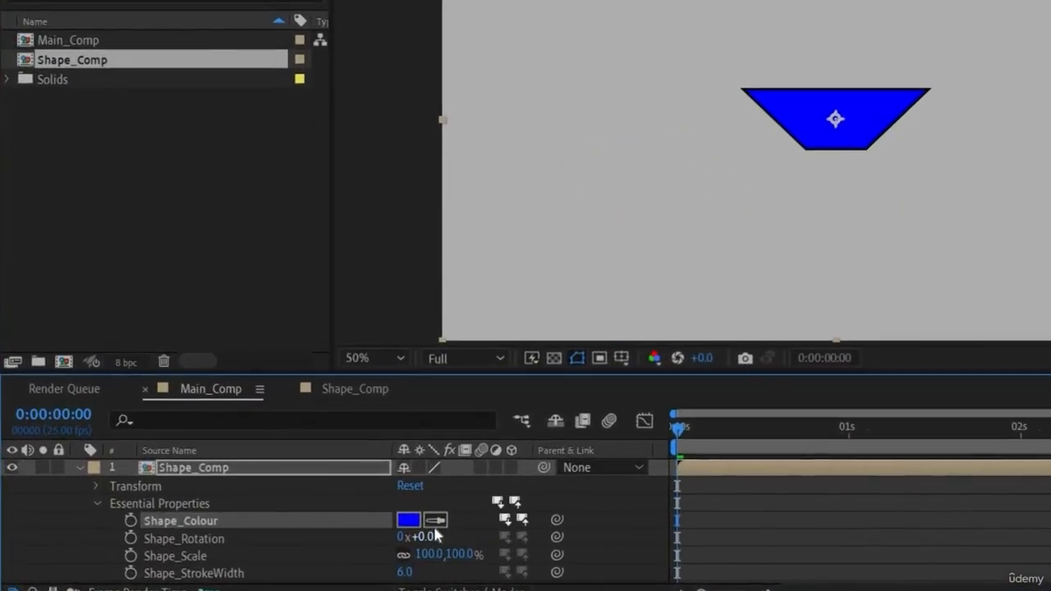
Step: Set the Shape_Comp layer's Shape_Rotation to 90° and its Shape_Scale to 120%
click(346, 535)
text(90)
key(Return)
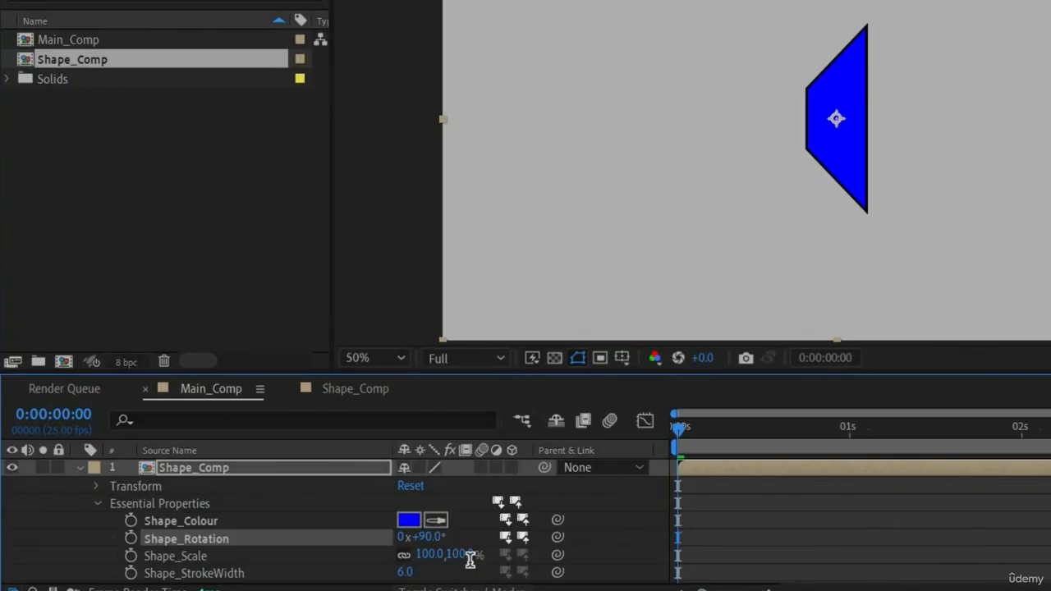
click(463, 554)
text(120)
key(Return)
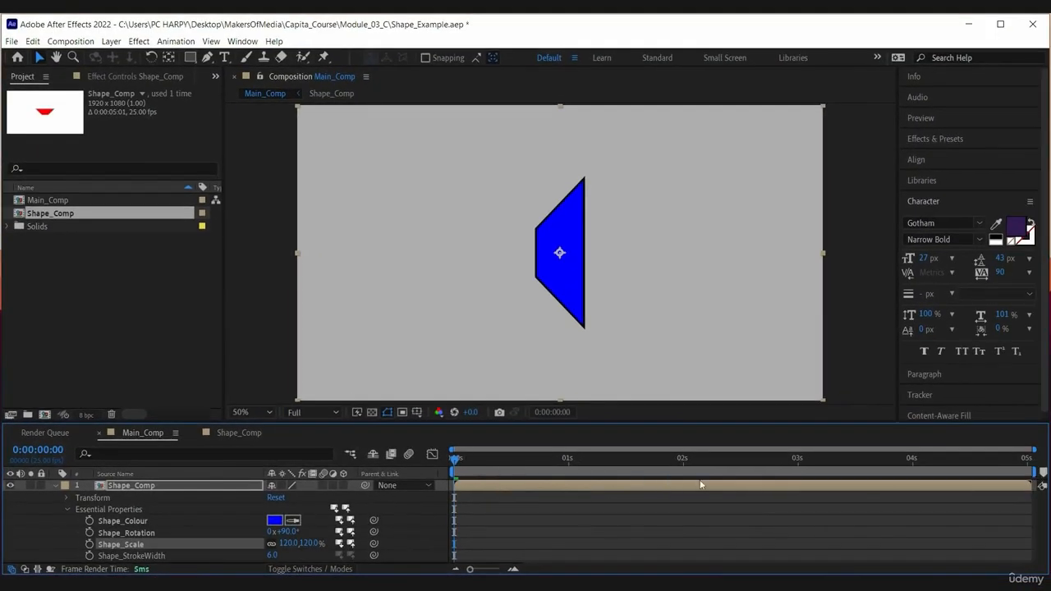
Step: Preview the modified layer in Main_Comp and compare it with the original animation in Shape_Comp
key(space)
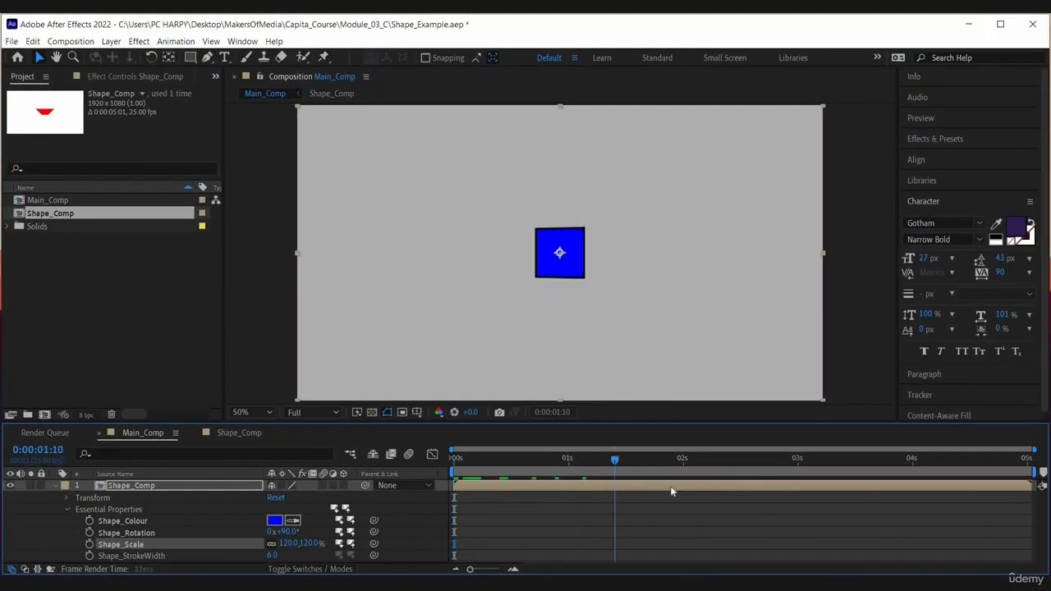
key(space)
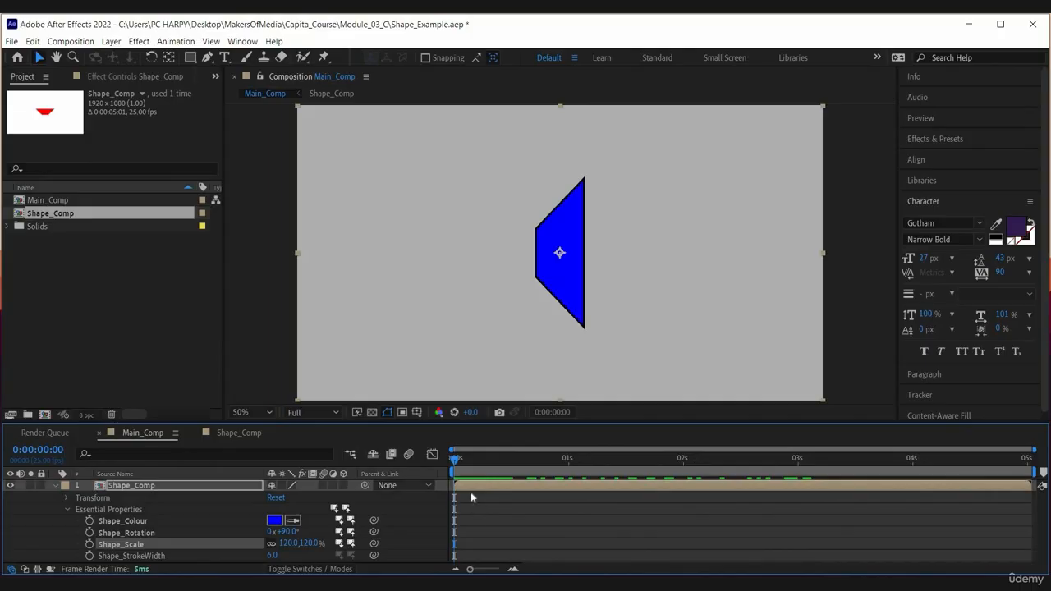
click(259, 436)
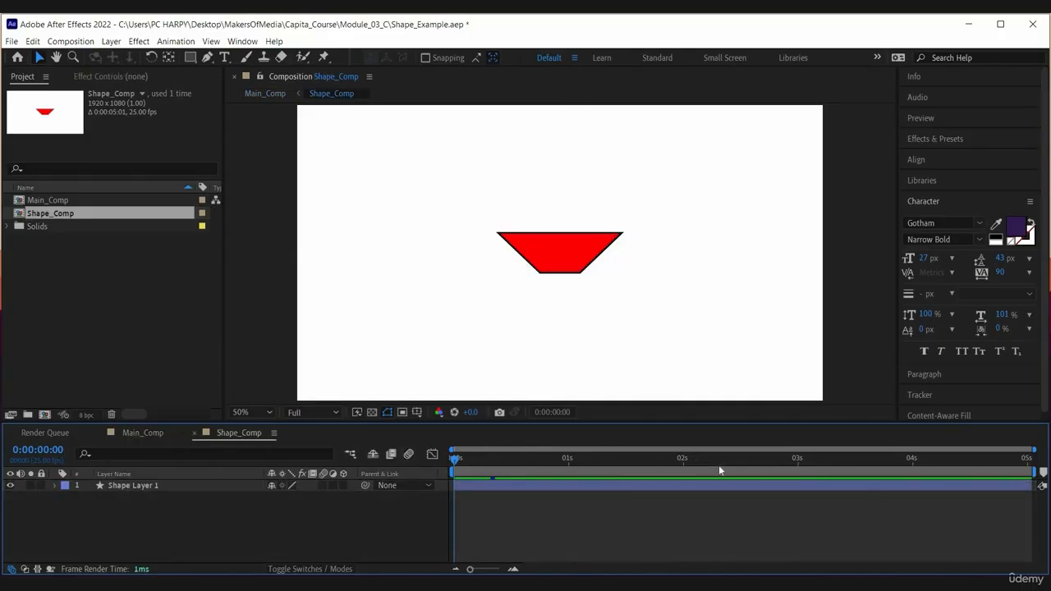
key(space)
key(space)
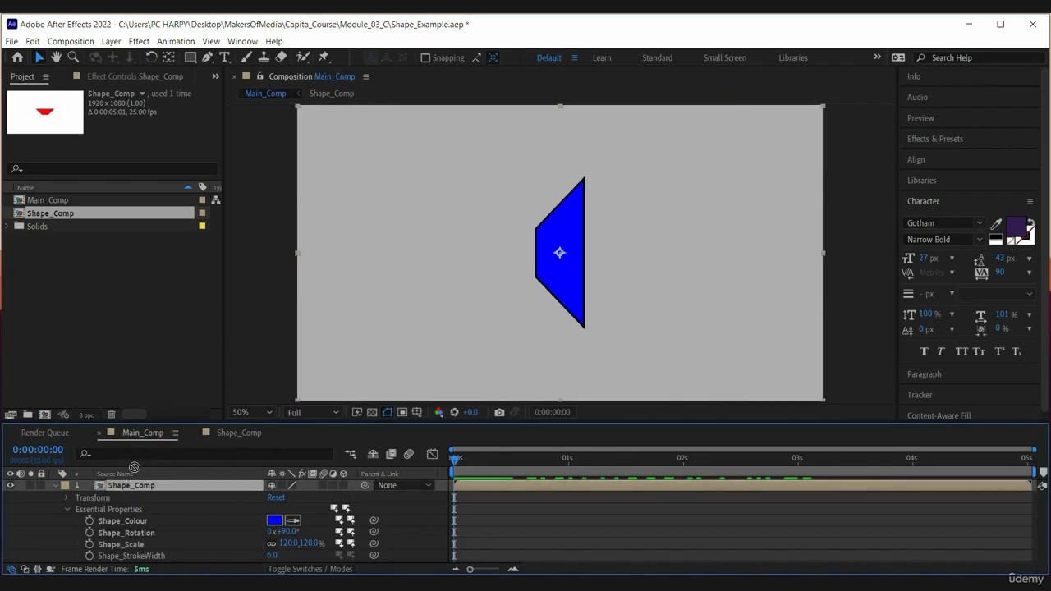
Step: Try adding a fresh Shape_Comp instance above the blue layer in Main_Comp, and undo the addition
drag(134, 467, 202, 484)
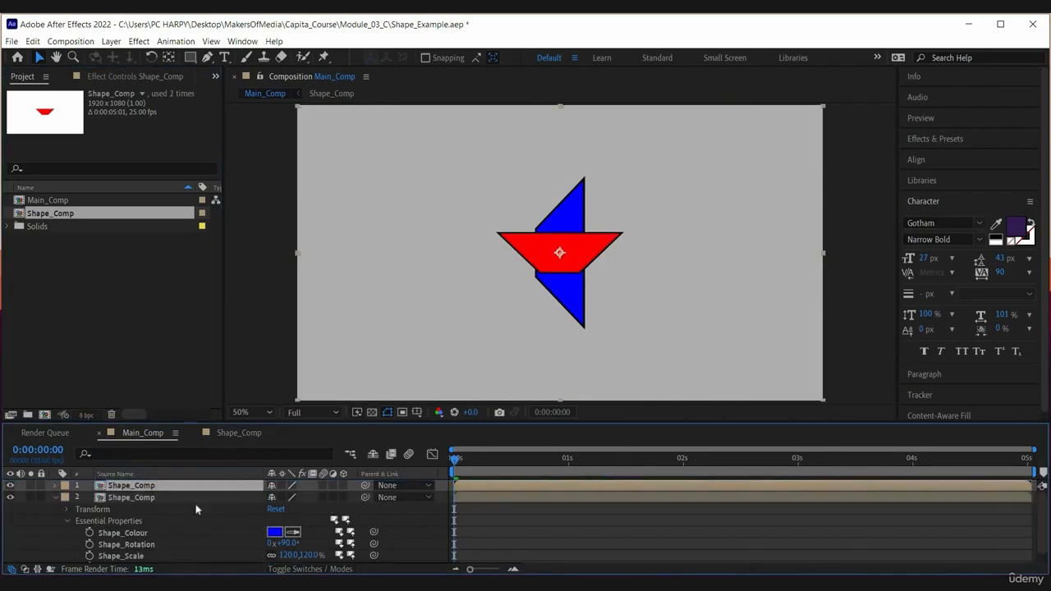
key(ctrl+z)
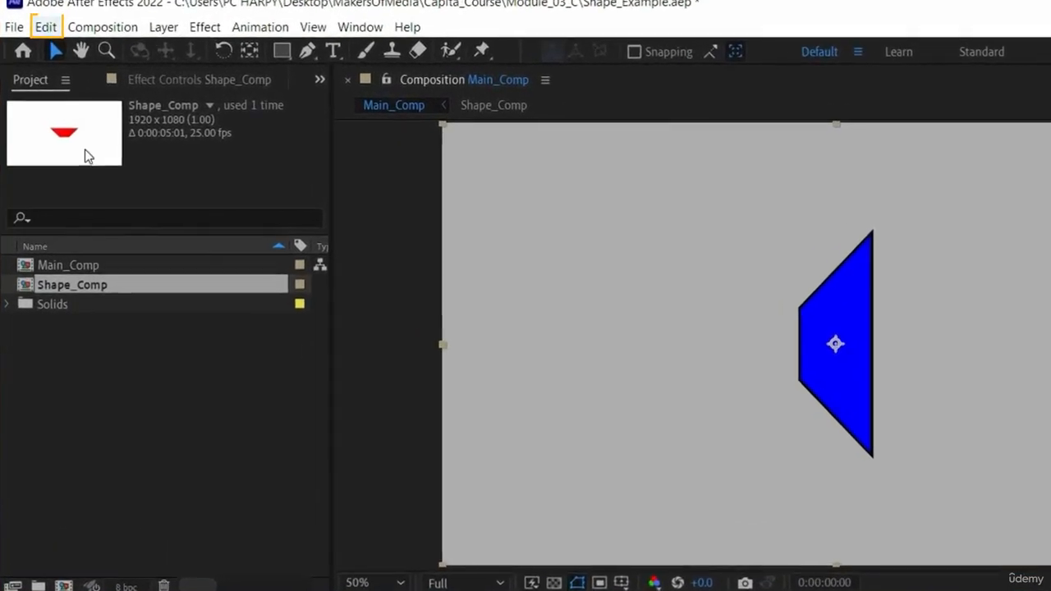
Step: Duplicate the blue Shape_Comp layer in Main_Comp and move the copy to the right of the original shape
click(33, 41)
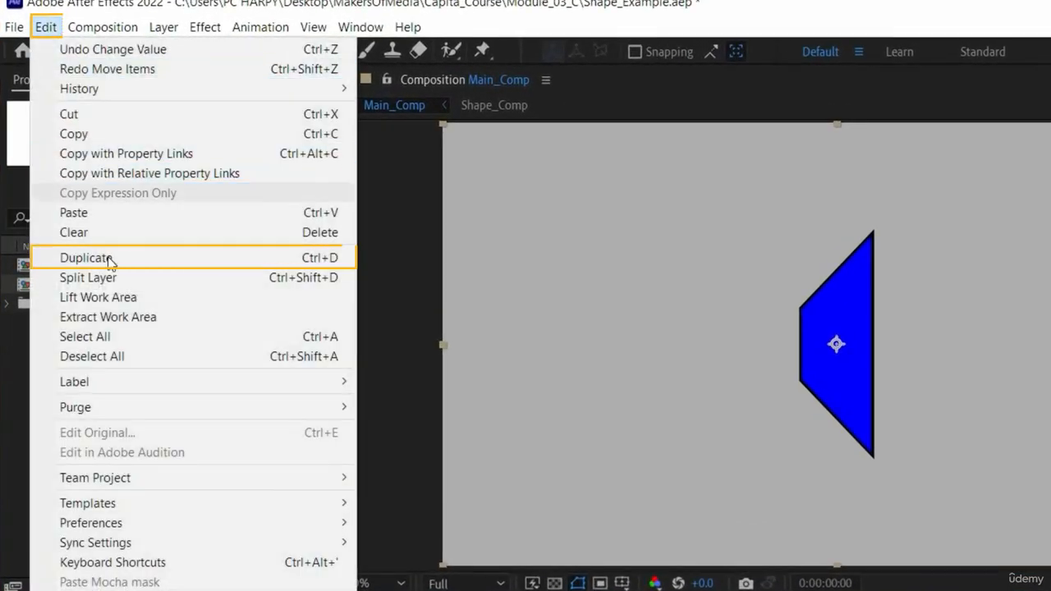
click(109, 259)
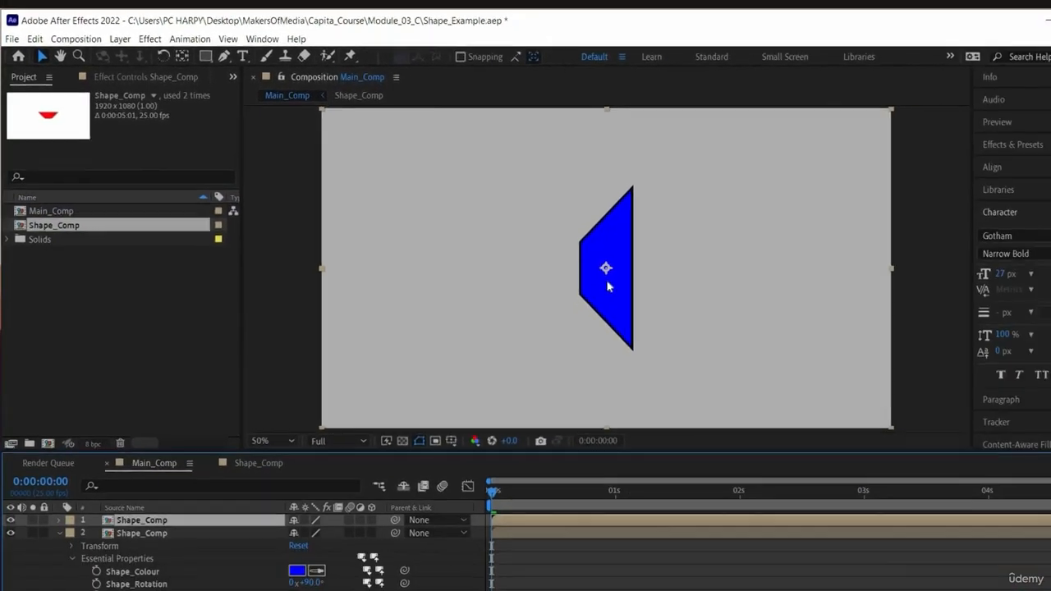
drag(815, 354, 908, 351)
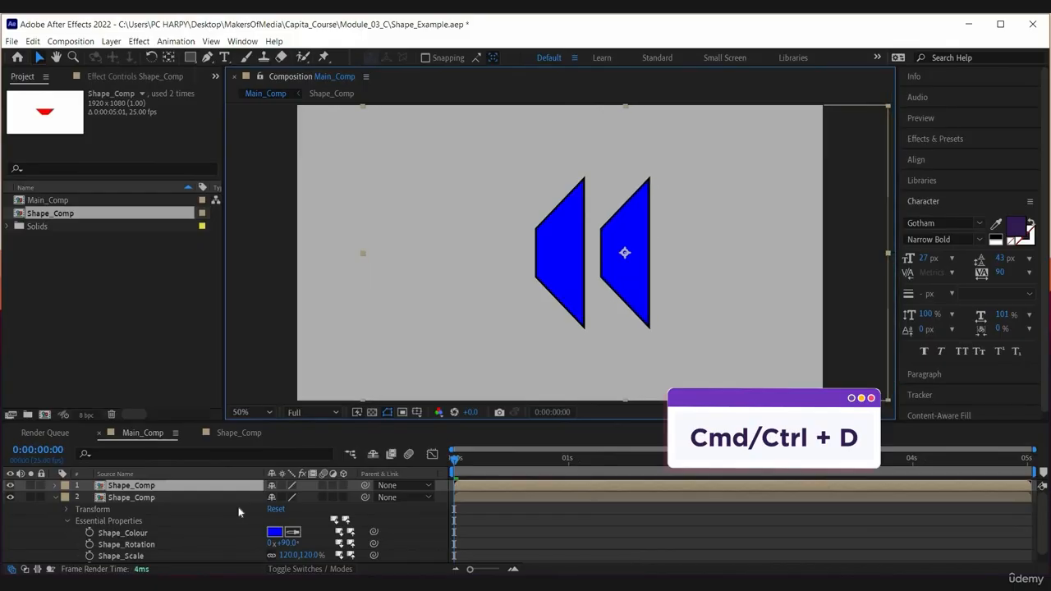
Step: Set the Shape_Colour of the original Shape_Comp layer, layer 2, to green 00FF43
click(138, 497)
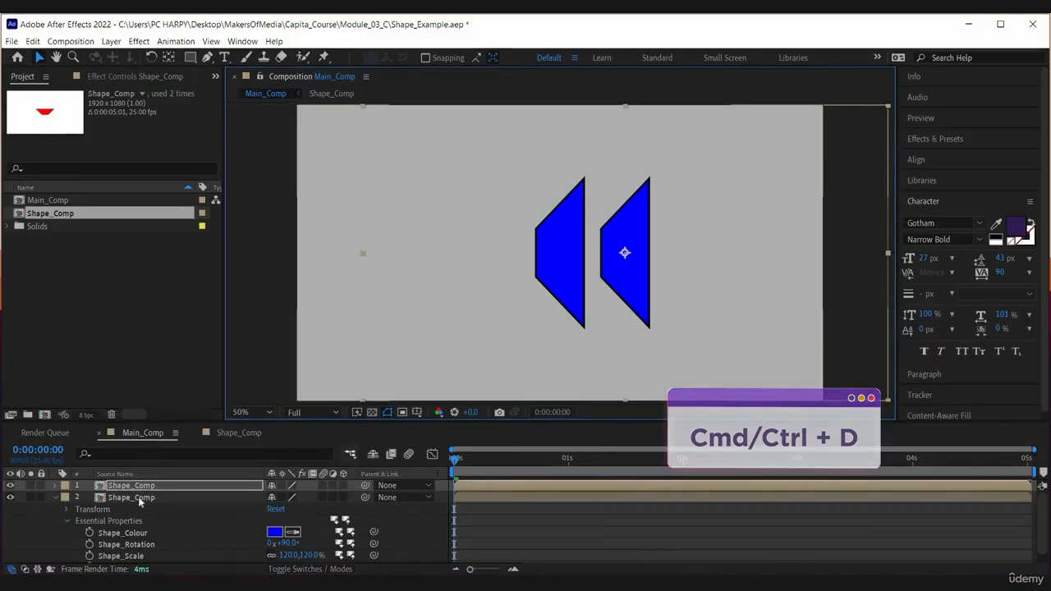
click(275, 532)
text(00FF43)
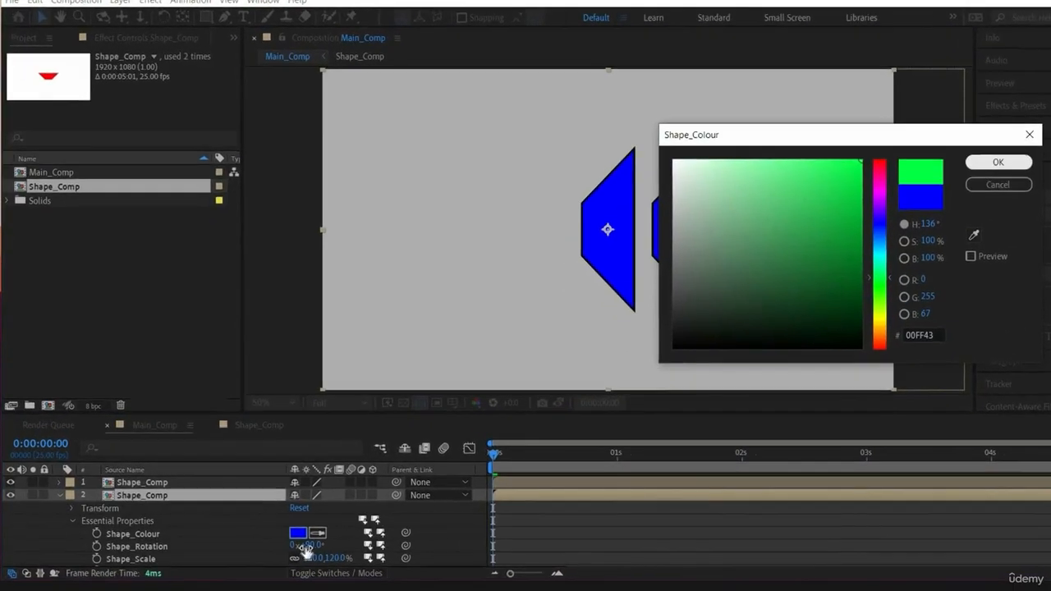
key(Return)
Step: Set the green Shape_Comp layer's Shape_Rotation to -90° and its Shape_StrokeWidth to 0
click(309, 546)
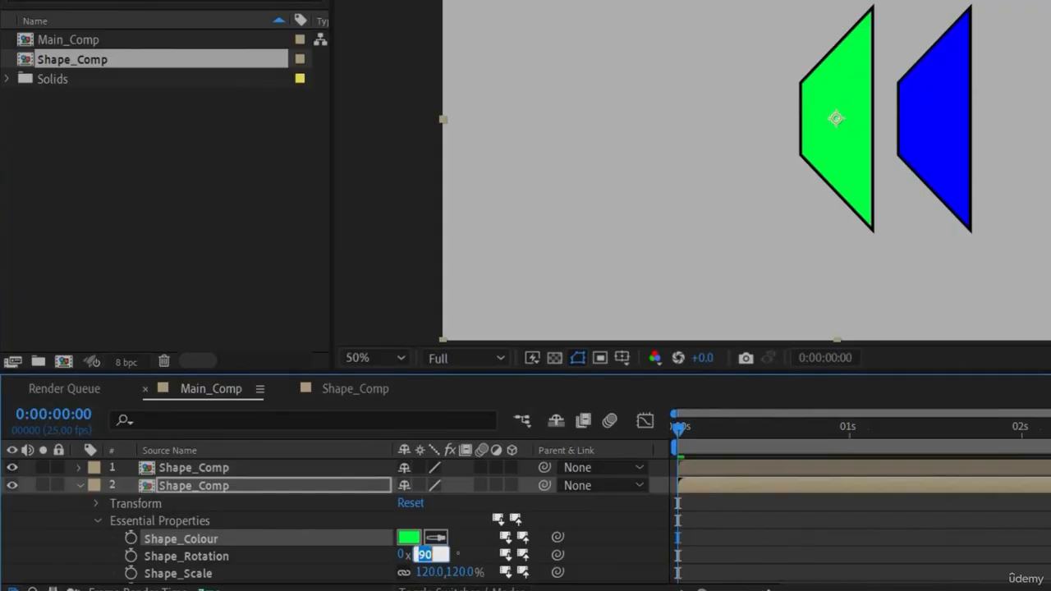
text(-90)
key(Return)
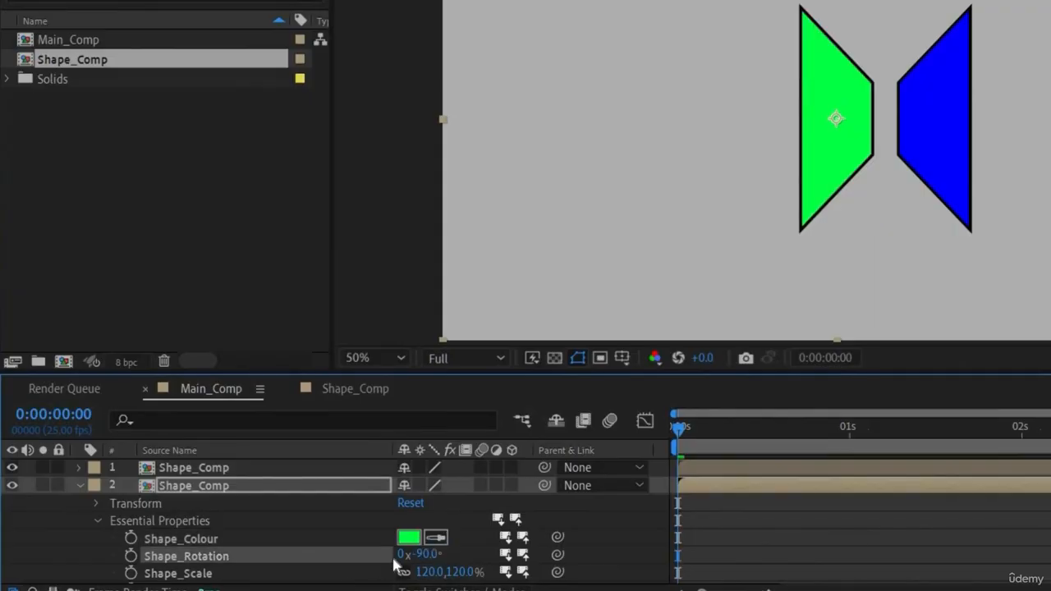
scroll(369, 572, down, 1)
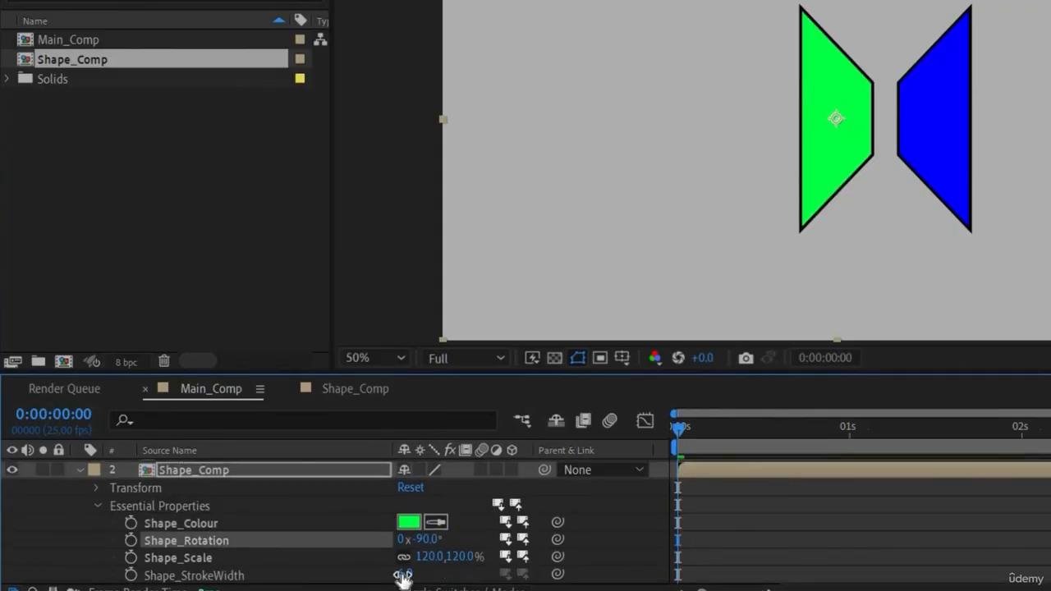
click(404, 576)
text(0)
key(Return)
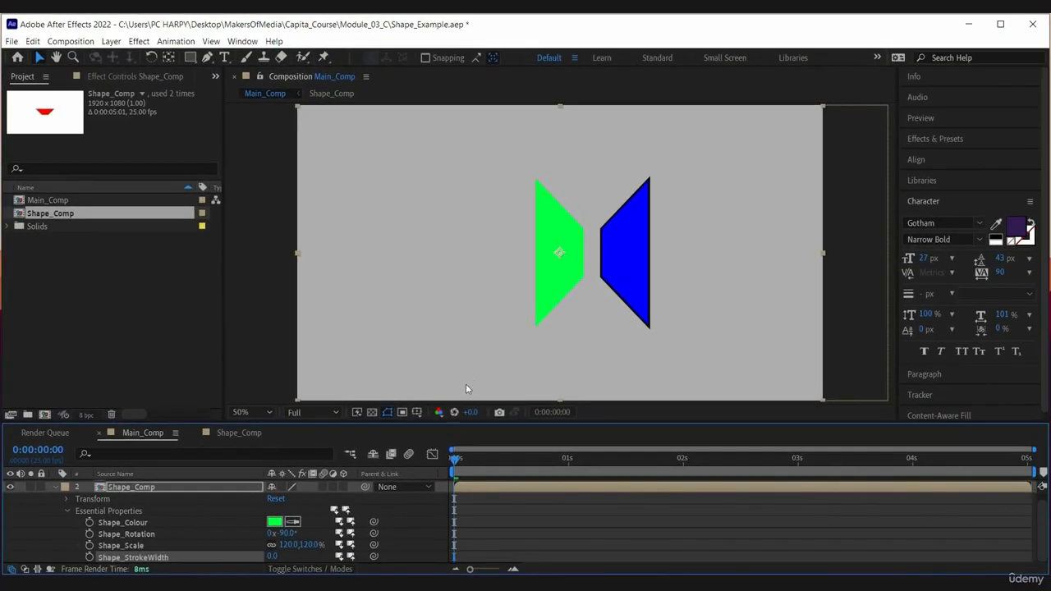
Step: Preview the two differently styled layers in Main_Comp and check the source shape in Shape_Comp at about 1 second
key(space)
click(457, 474)
click(239, 433)
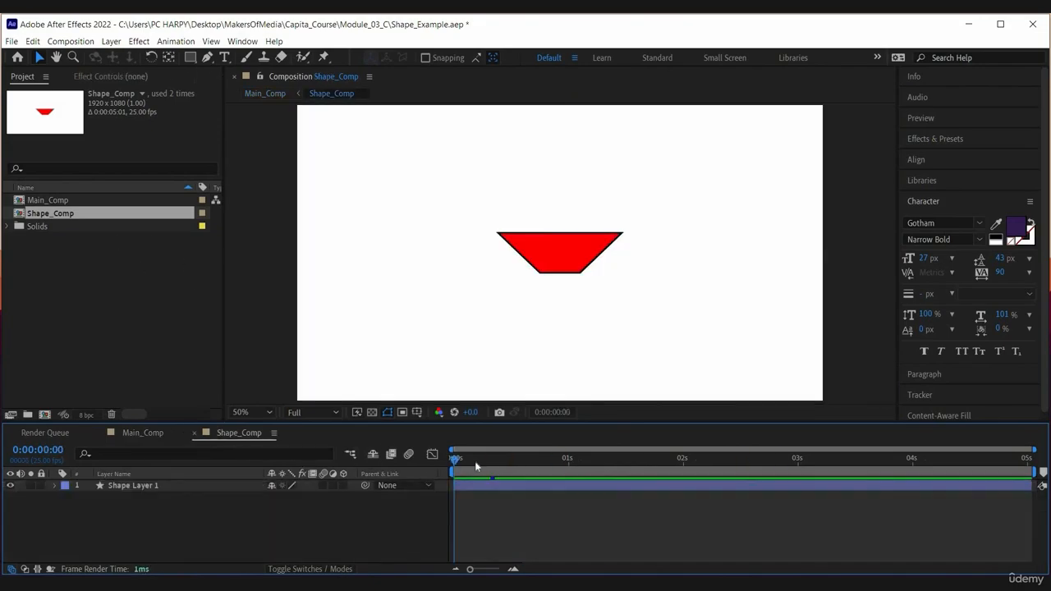
click(584, 473)
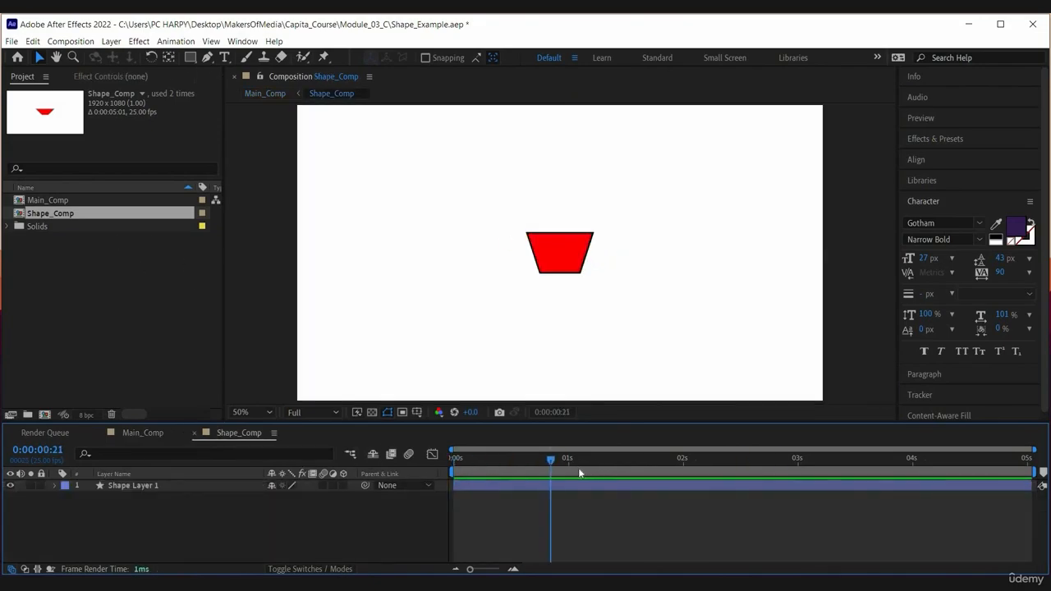
Step: Collapse the green layer's properties in Main_Comp and add another Shape_Comp instance to the left of the green shape
click(143, 433)
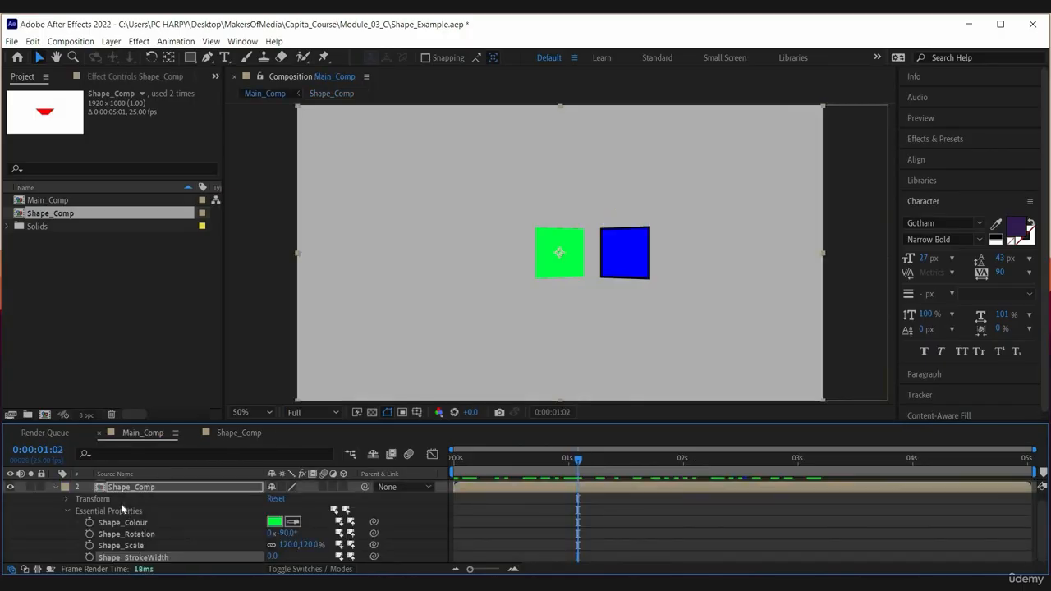
click(58, 487)
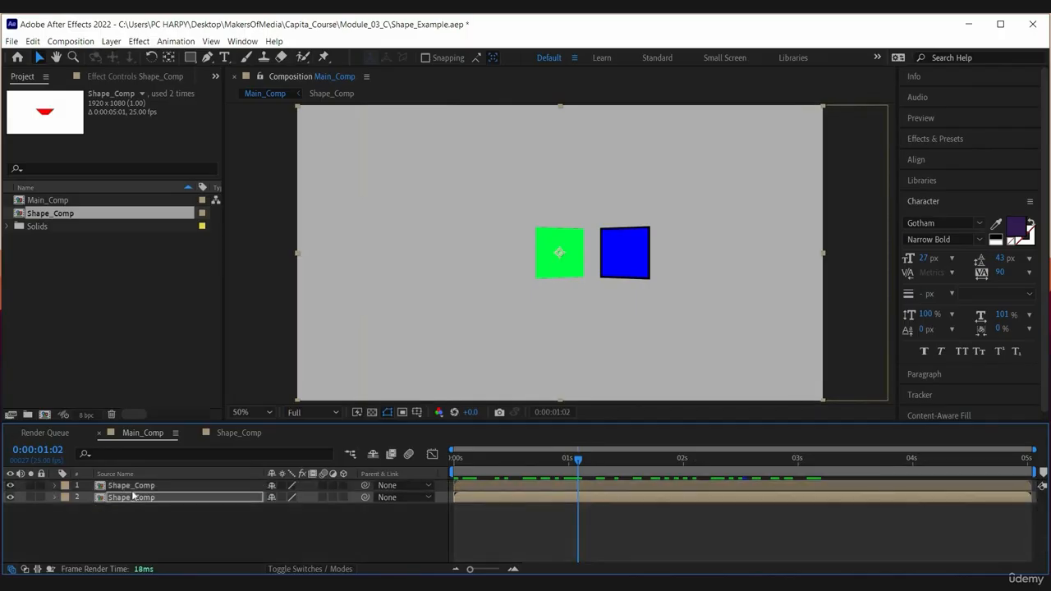
click(134, 521)
drag(61, 217, 458, 255)
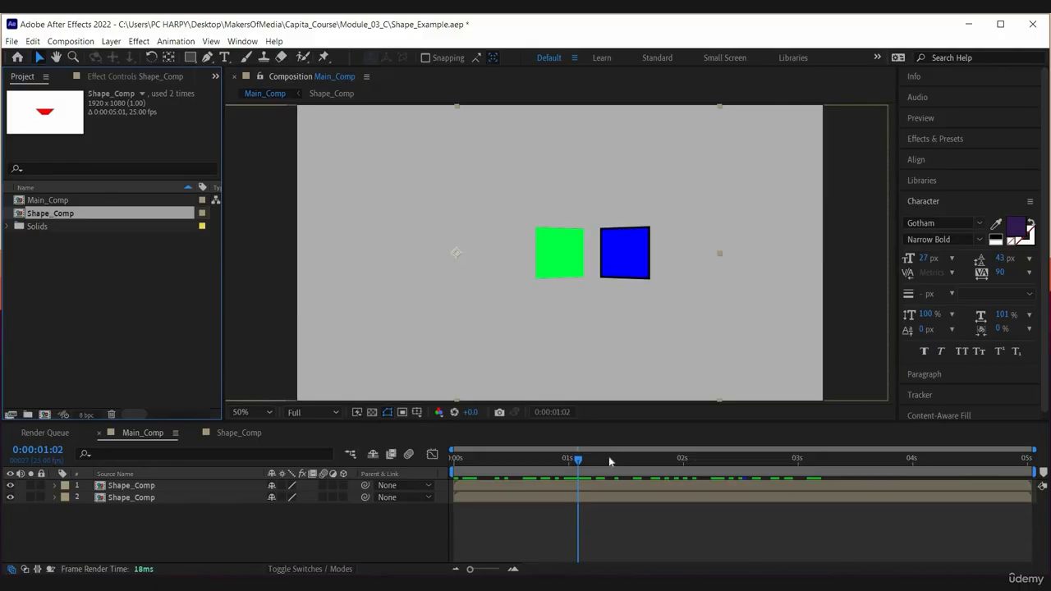
Step: Preview the three Shape_Comp instances in Main_Comp around the 1-second mark
drag(599, 464, 599, 464)
key(space)
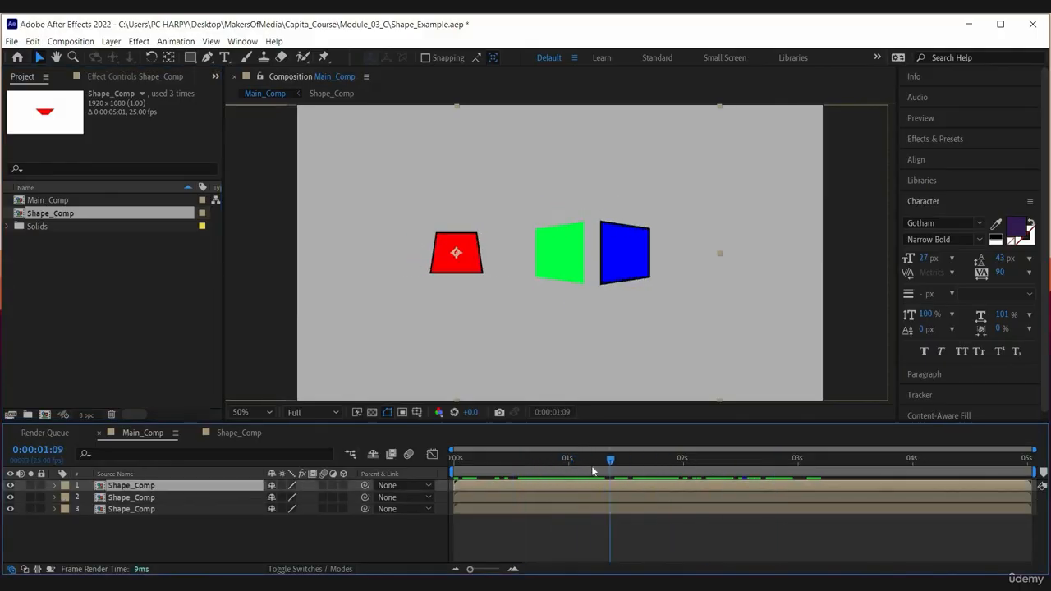
click(591, 460)
click(528, 524)
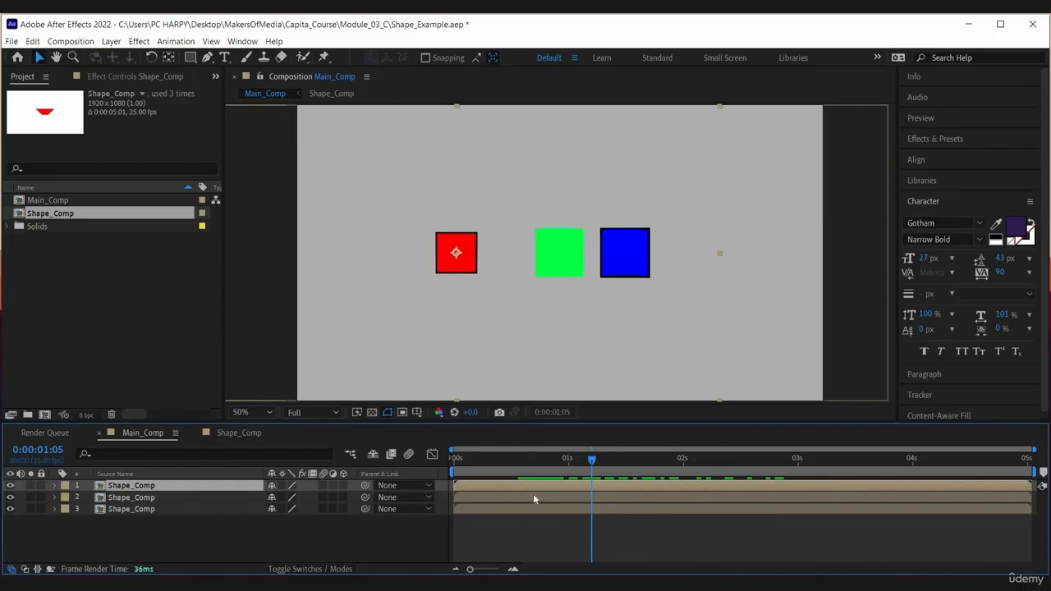
Step: Open the source Shape_Comp and set the Round Corners radius of Shape Layer 1 to 120, viewing the shape at 2 seconds
click(531, 486)
double_click(531, 485)
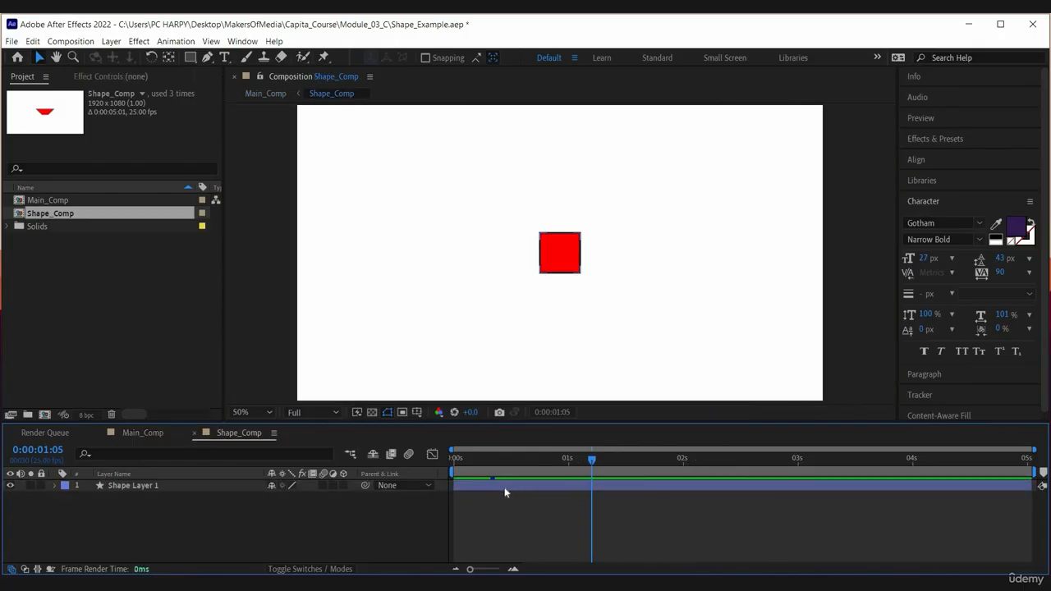
click(151, 485)
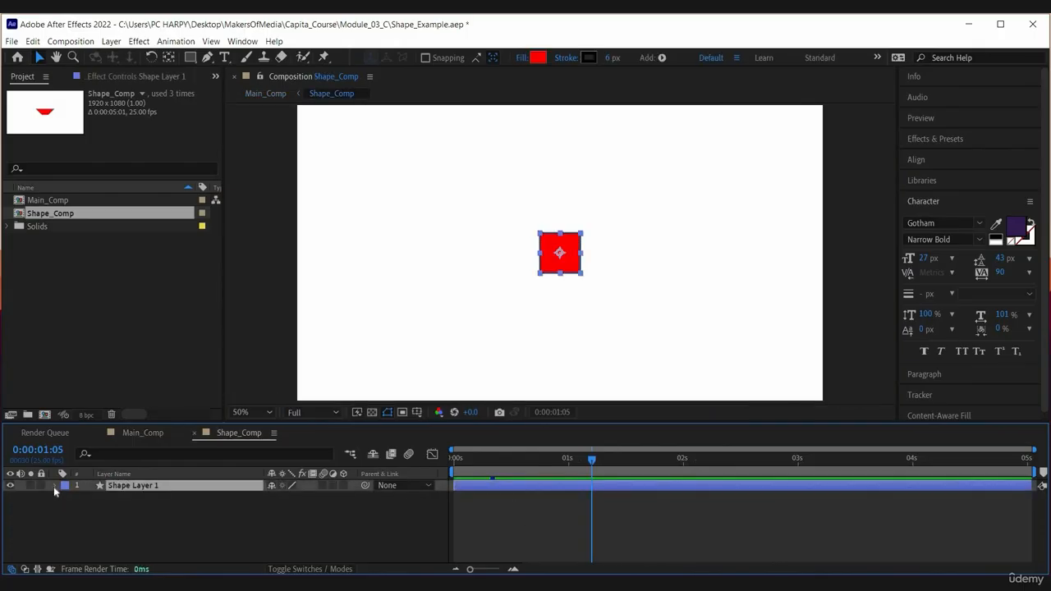
click(54, 485)
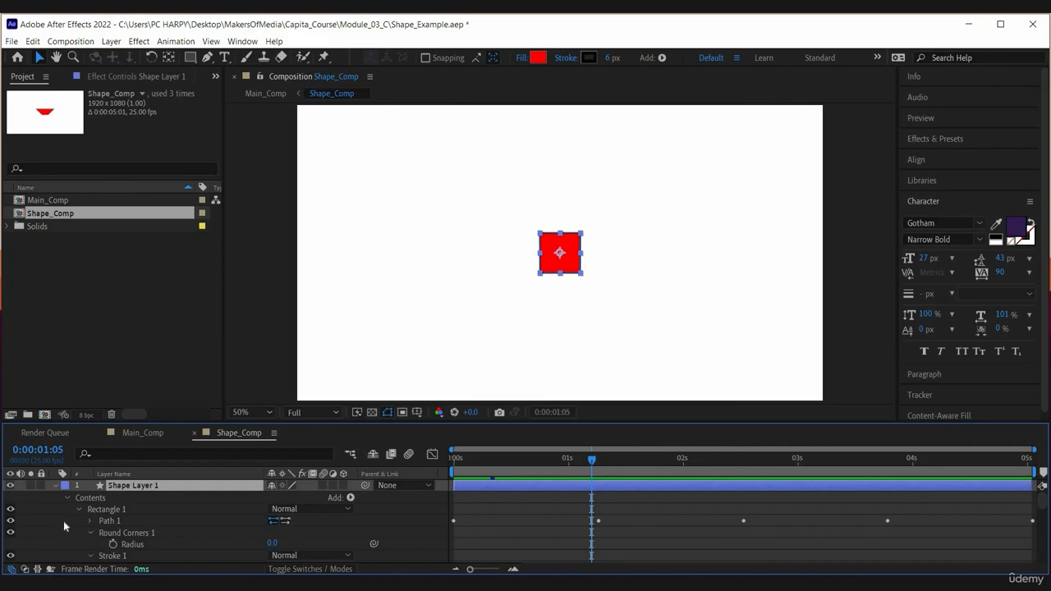
click(64, 521)
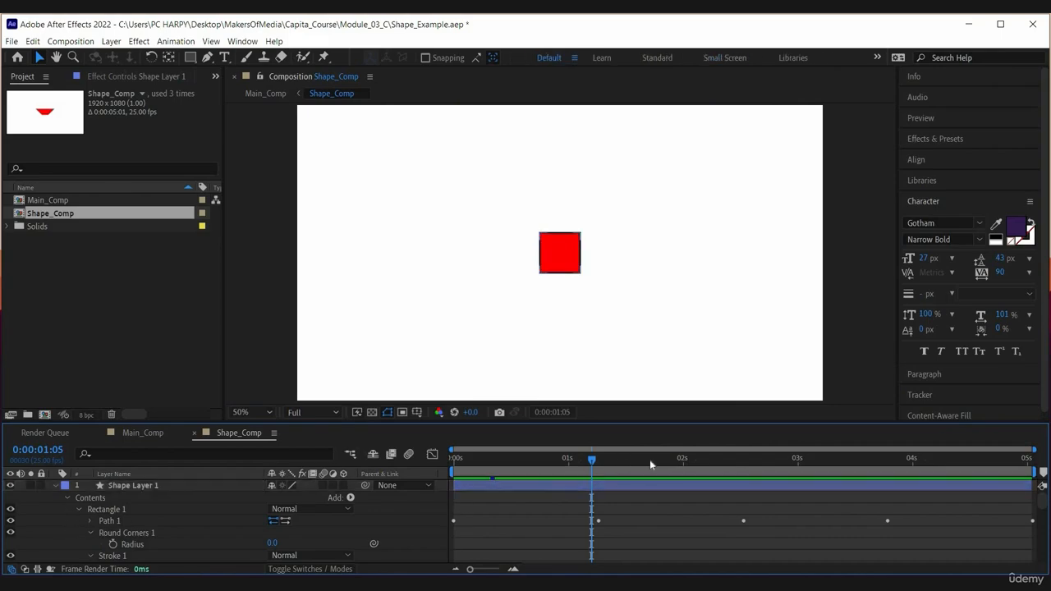
click(683, 457)
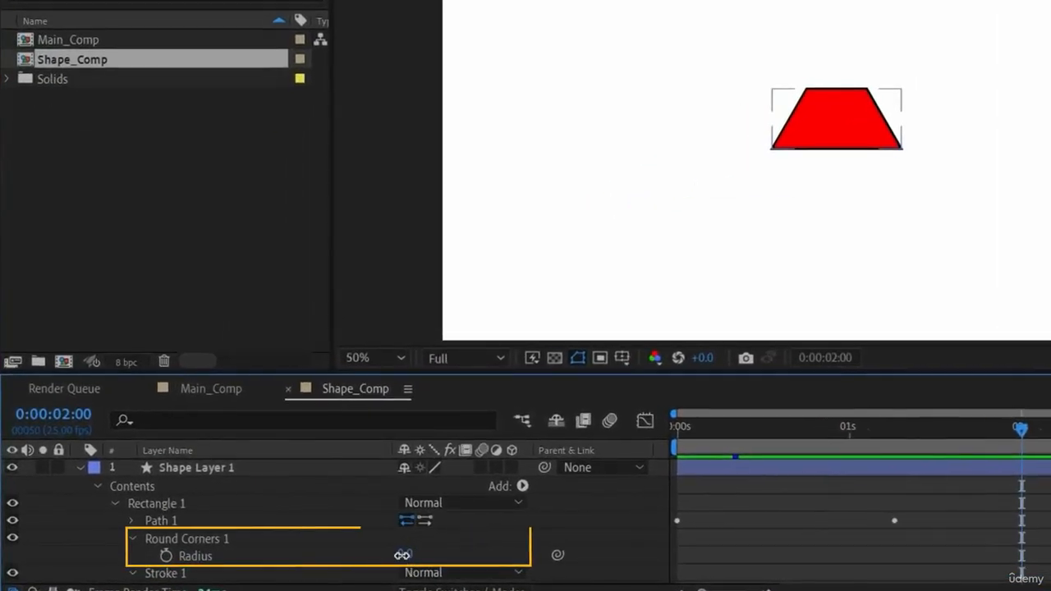
click(405, 554)
text(120)
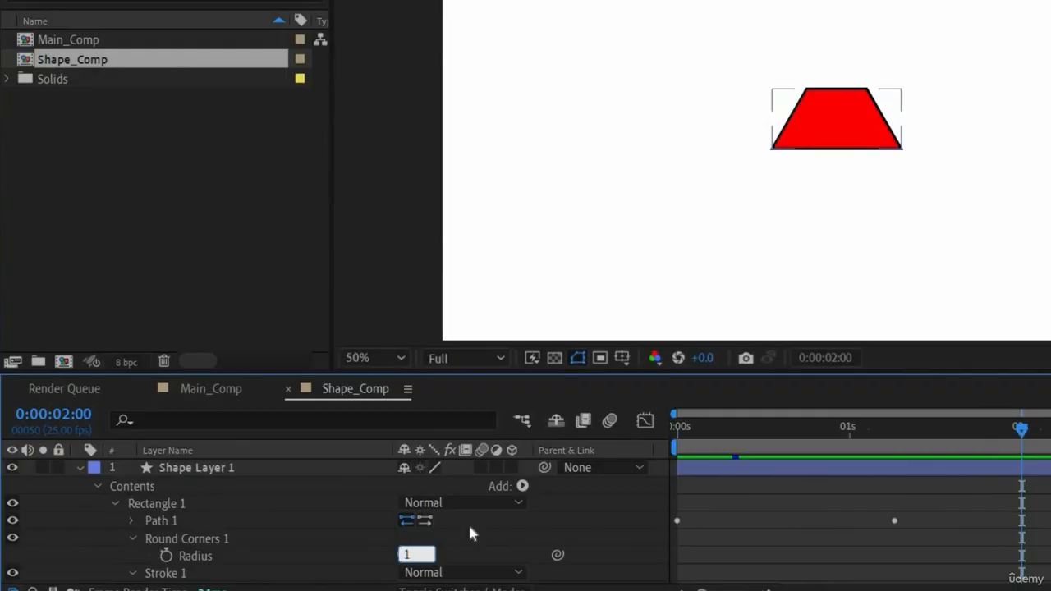
key(Return)
Step: Preview the rounded corners on all three Shape_Comp instances in Main_Comp, ending at 0:00:02:12
click(785, 497)
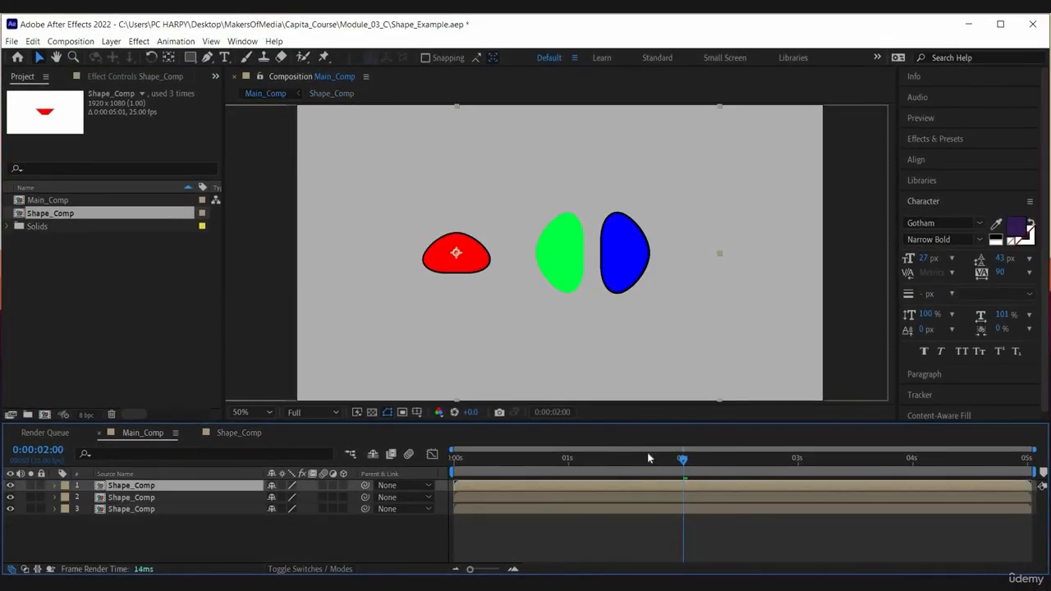
drag(481, 462, 730, 473)
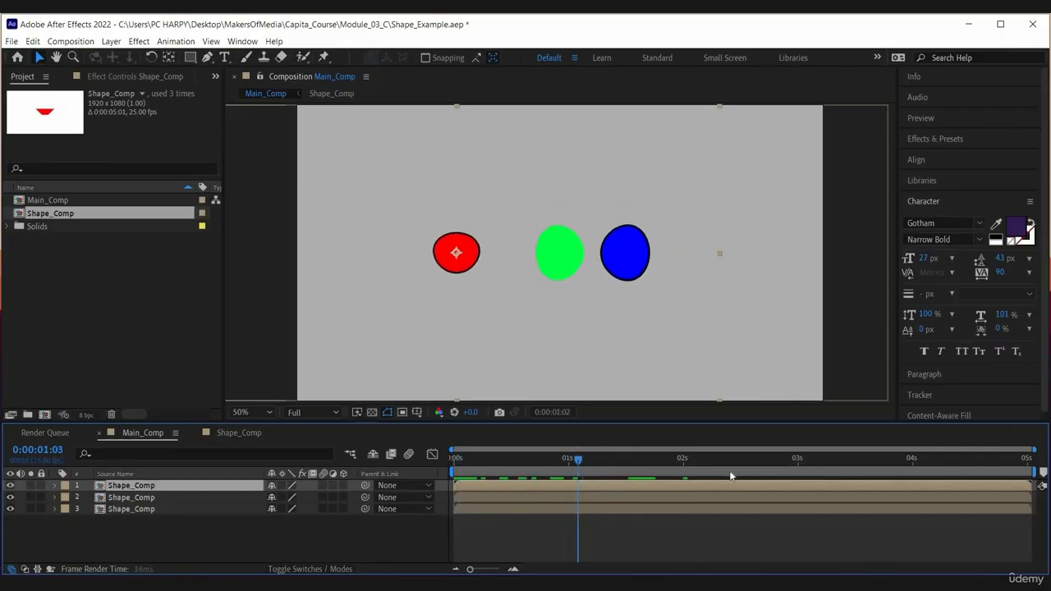
click(579, 530)
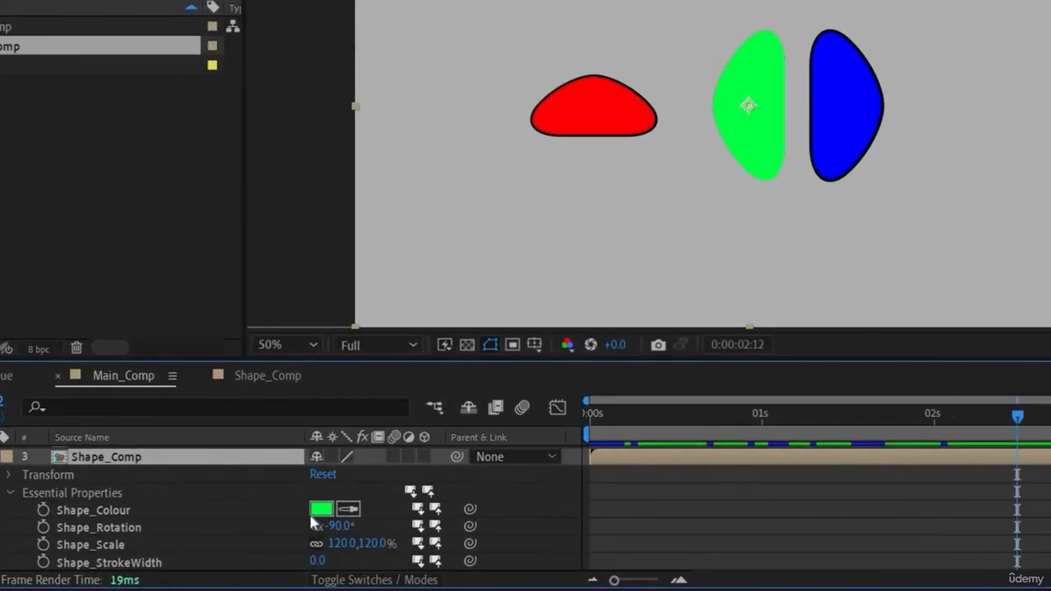
Step: Animate the green layer's Shape_Rotation with a -90° keyframe at 0:00:02:12 and a different angle at the composition's start, and preview the rotation
click(90, 520)
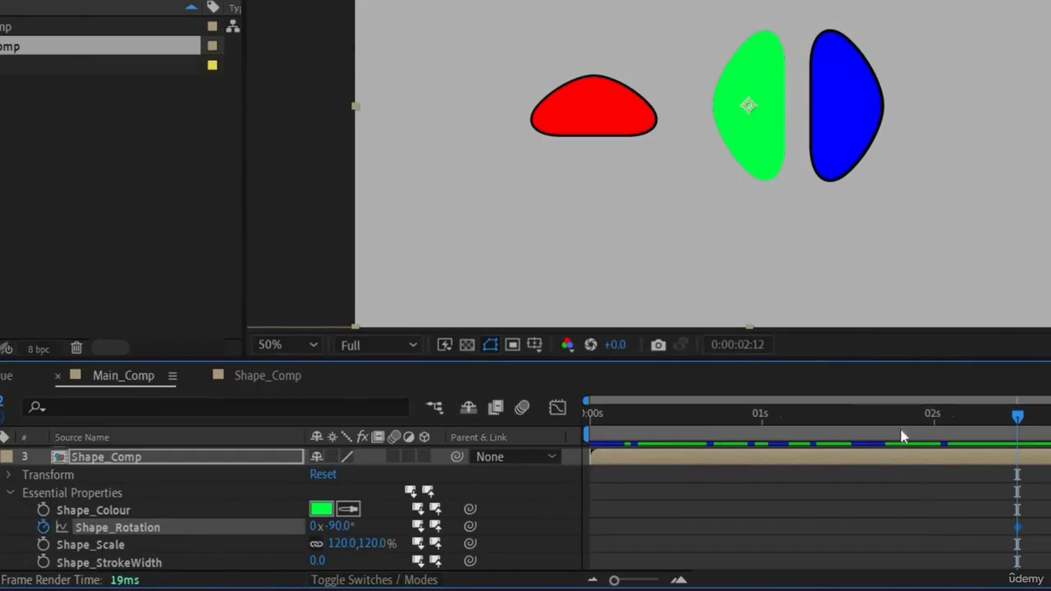
key(Home)
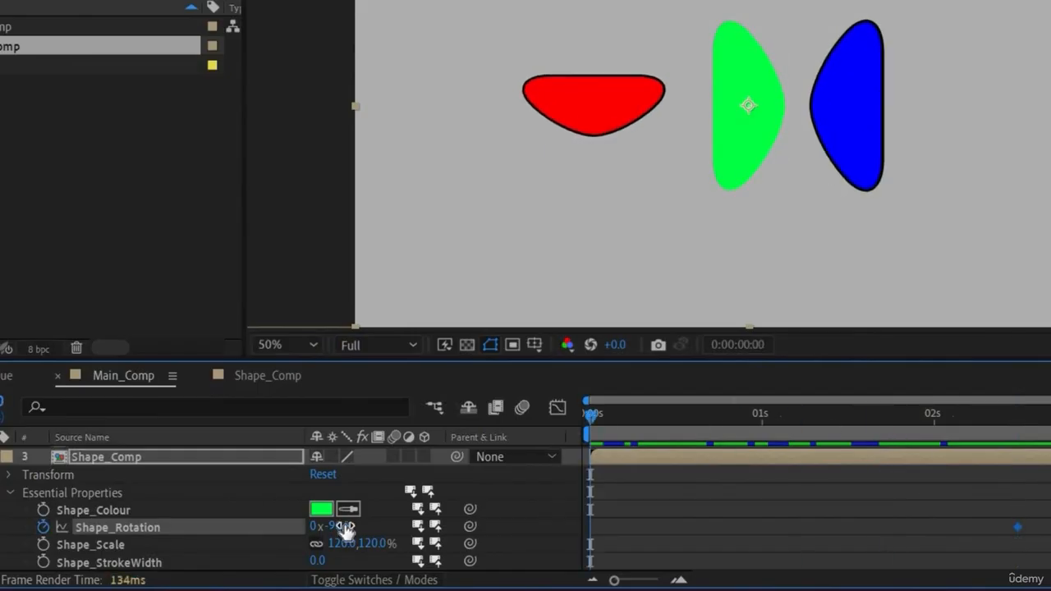
drag(506, 530, 548, 531)
drag(913, 428, 746, 474)
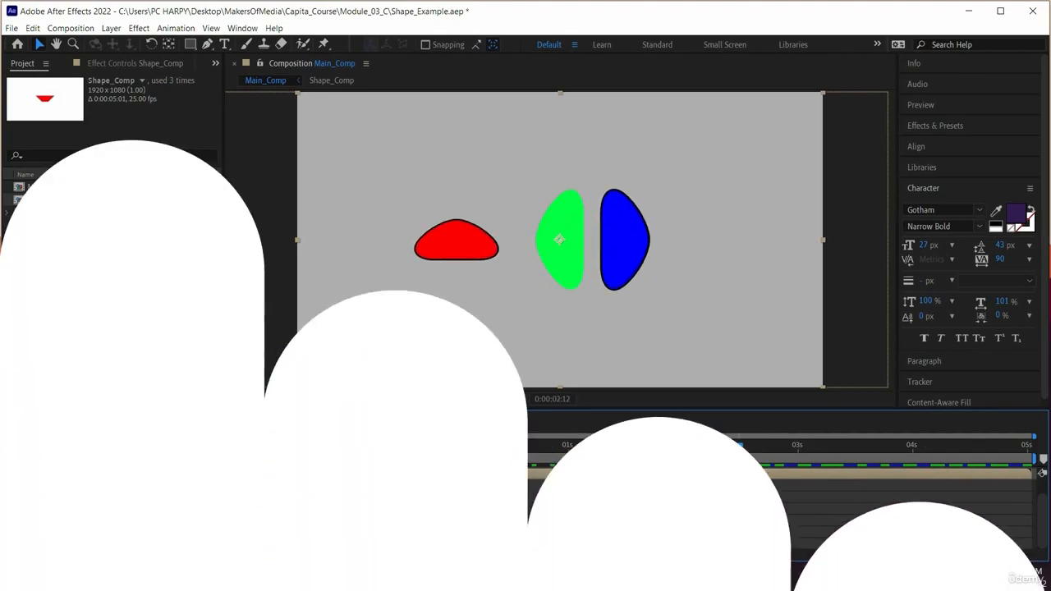